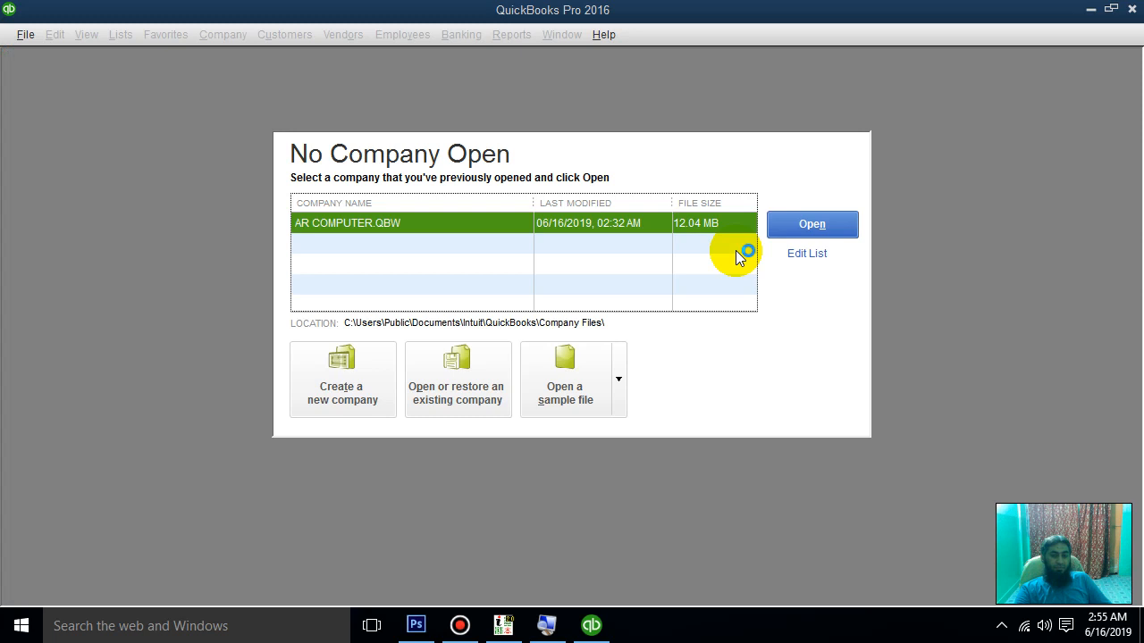
Step: Open AR COMPUTER, log in as admin with the password, and maximize the Home page
left_click(781, 218)
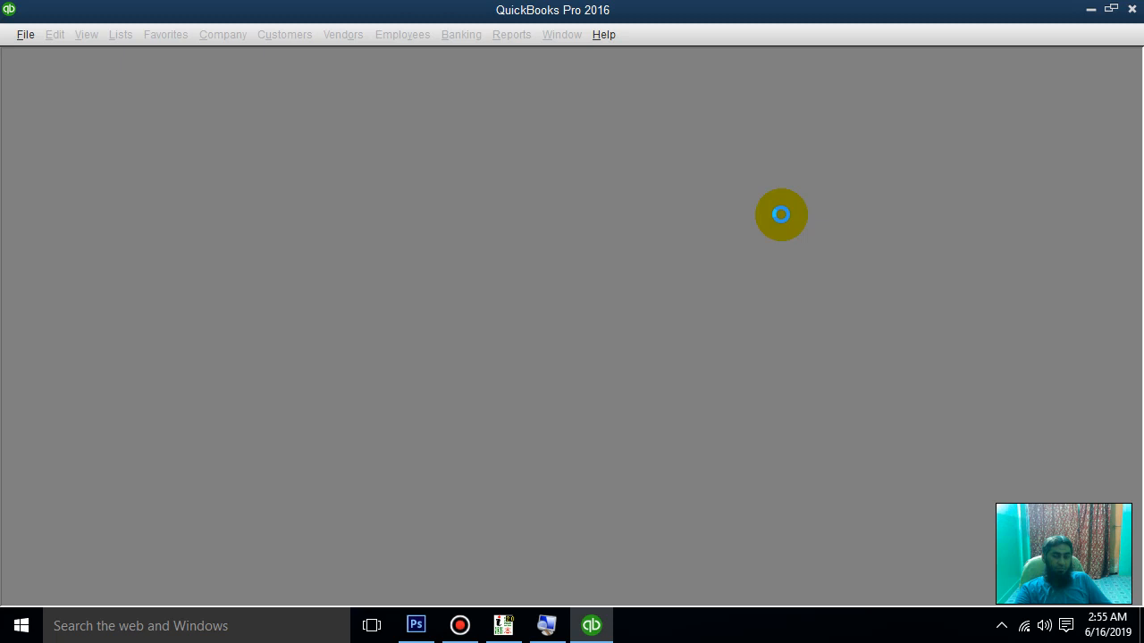
left_click(566, 270)
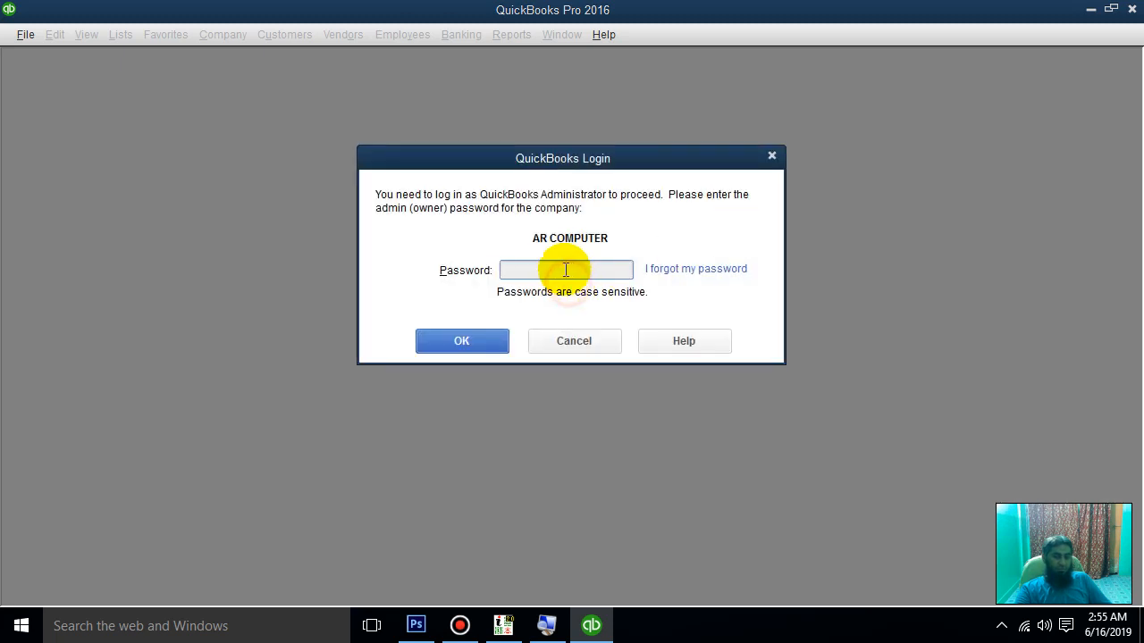
type("1234")
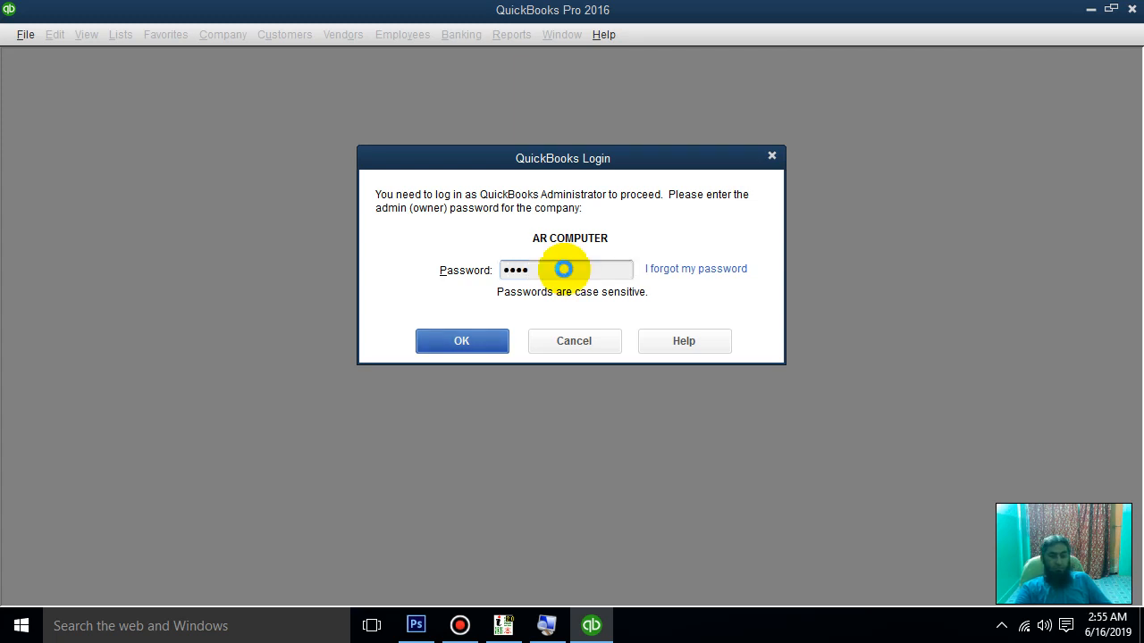
key("Return")
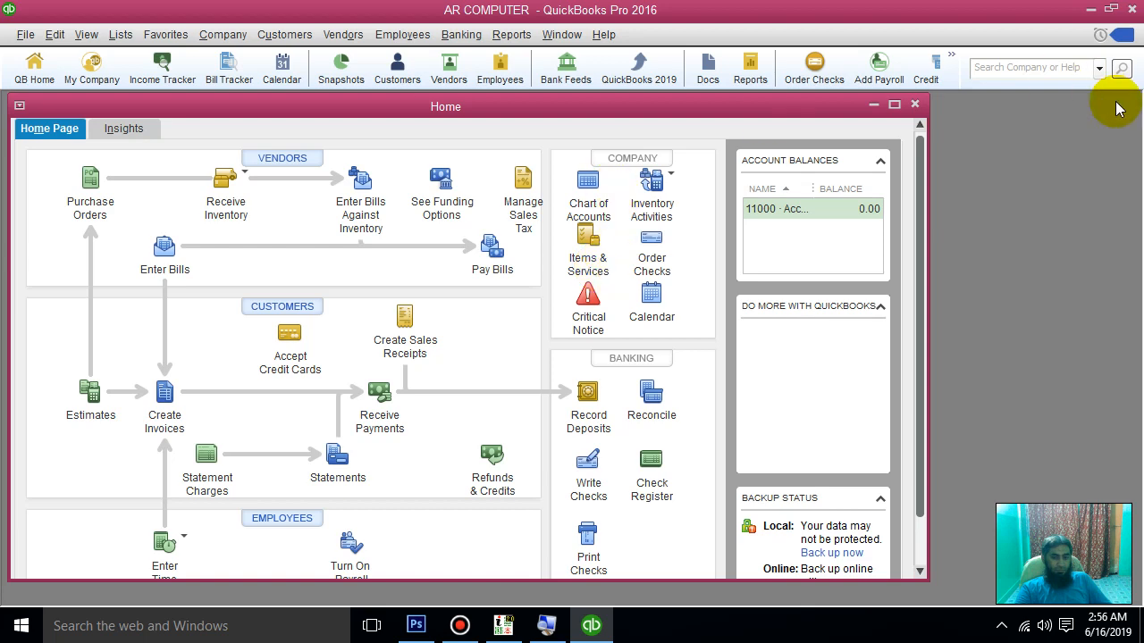
left_click(895, 106)
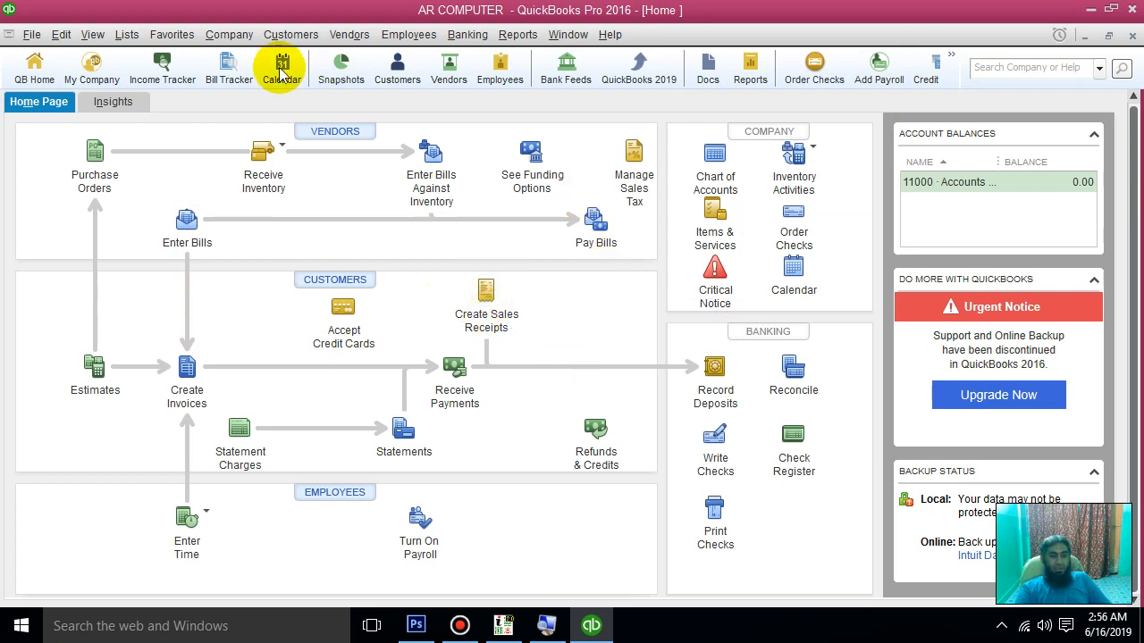
Step: Open the Item List from the Lists menu
left_click(126, 34)
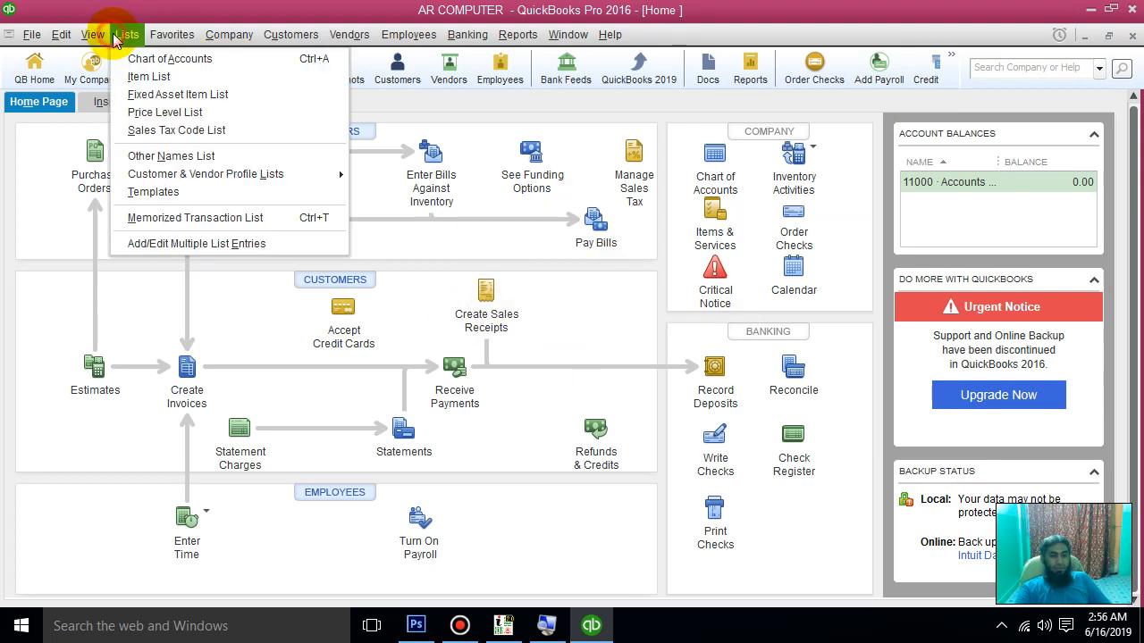
left_click(175, 80)
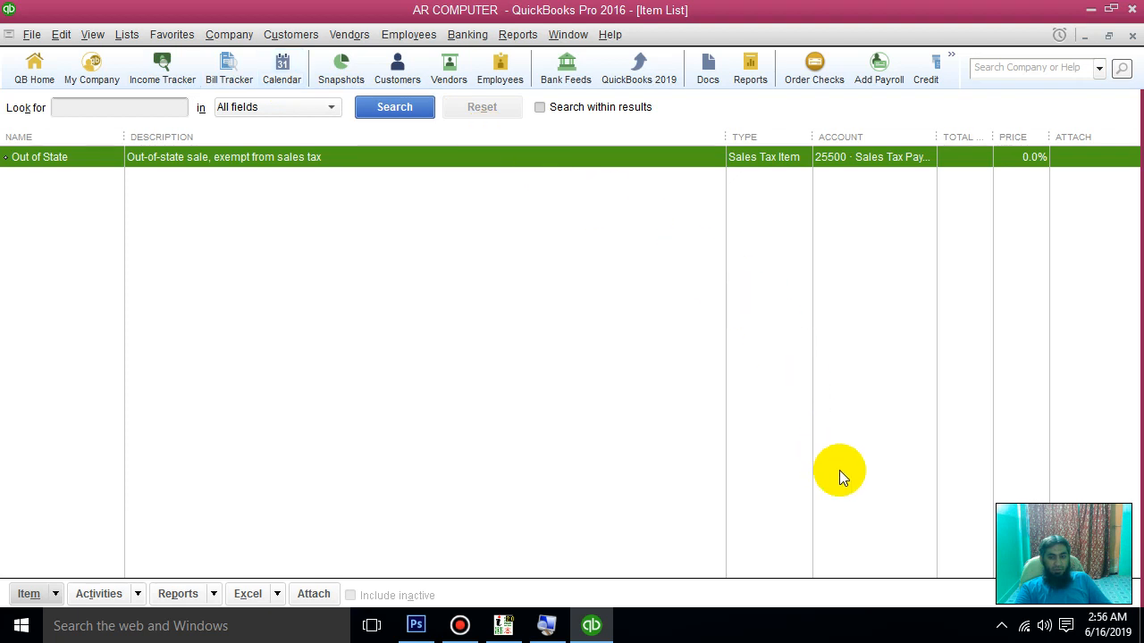
left_click(30, 215)
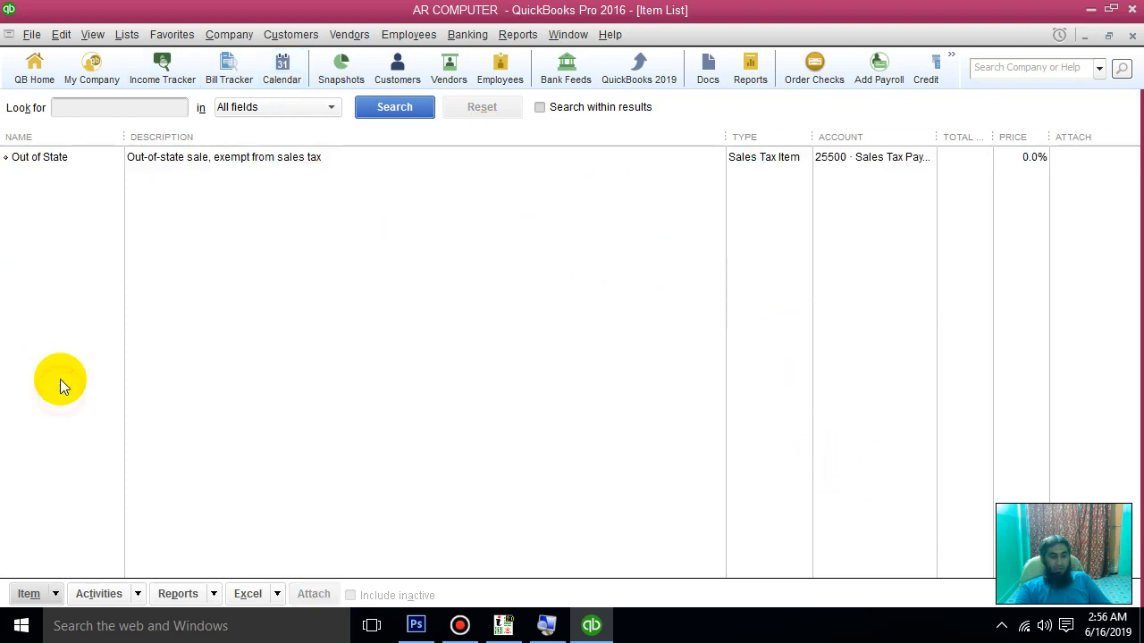
Step: Browse the Item List's right-click and Item action menus without making changes
right_click(77, 192)
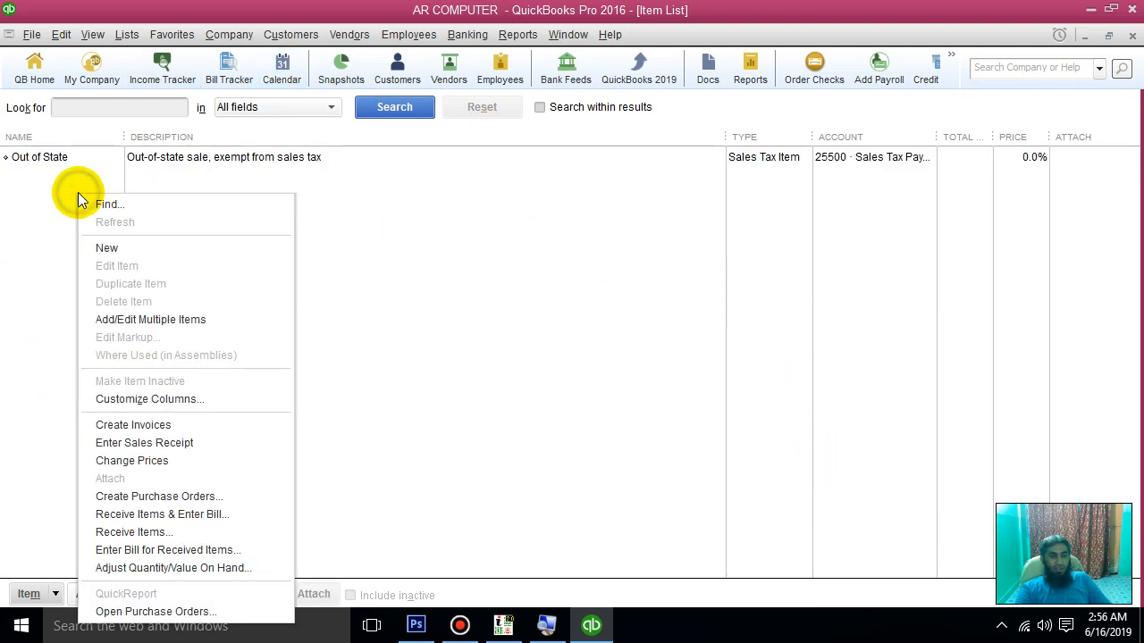
left_click(108, 248)
left_click(50, 596)
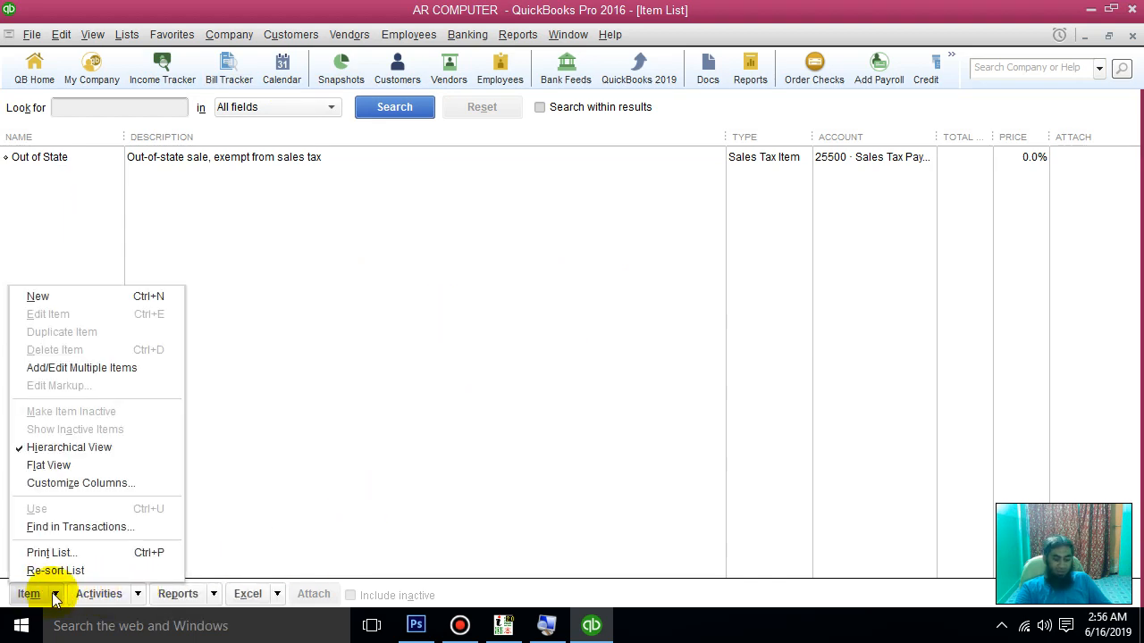
left_click(210, 512)
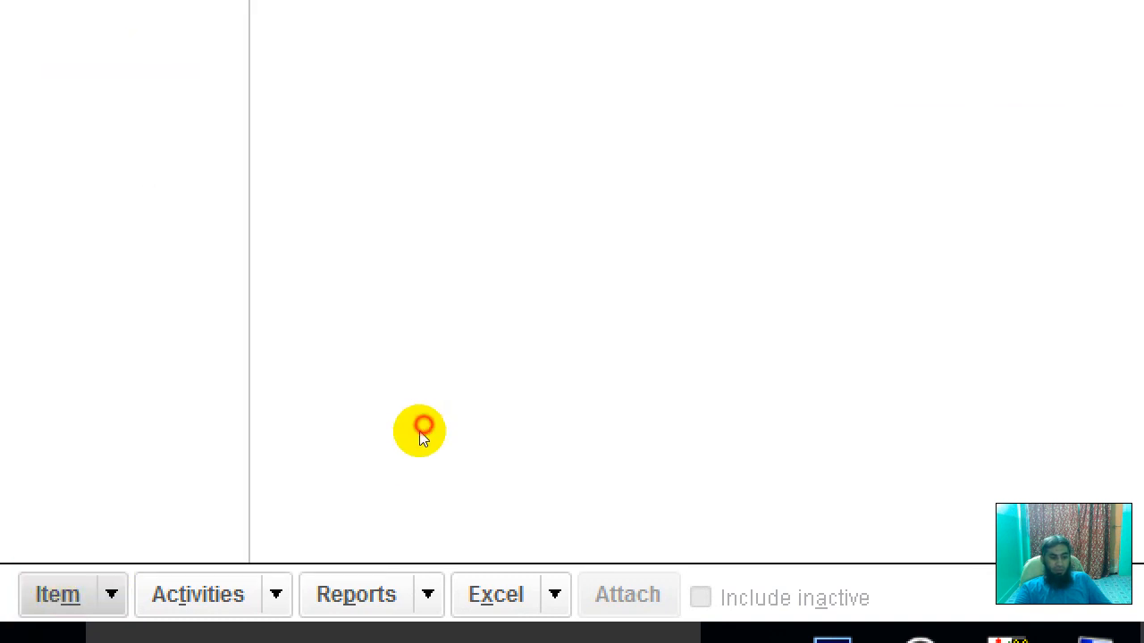
left_click(54, 596)
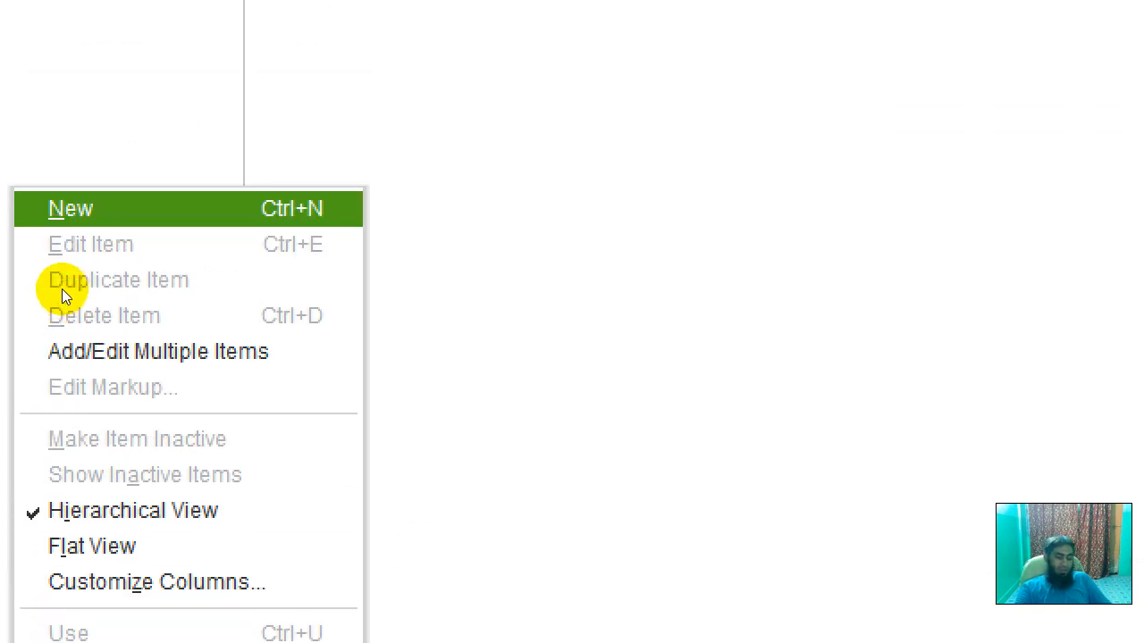
left_click(699, 53)
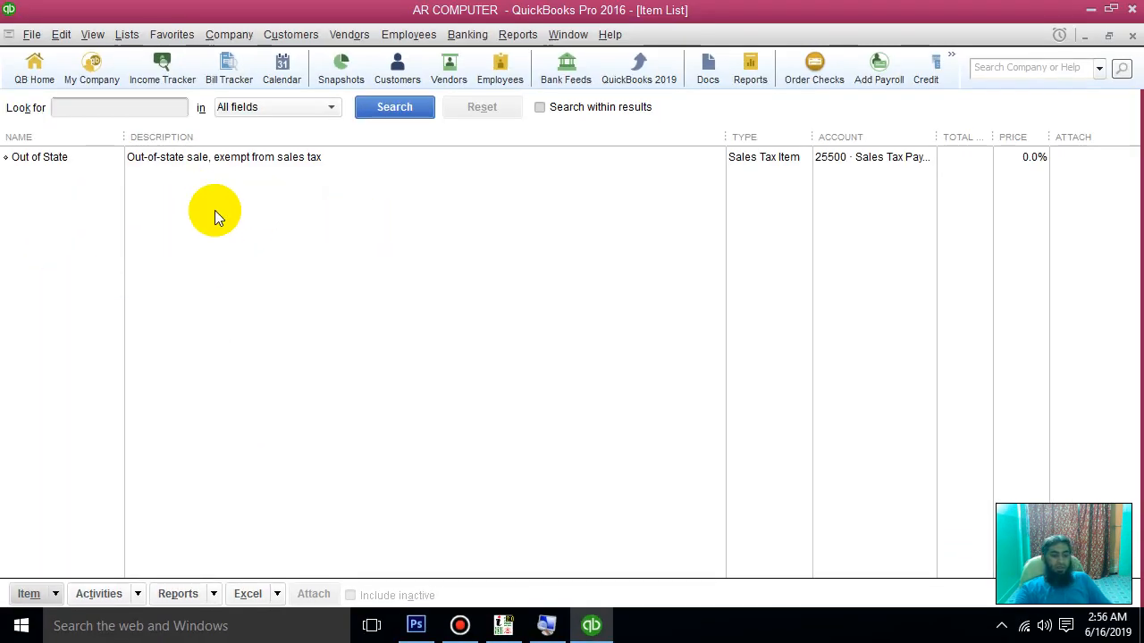
Step: From the Item List context menu, start a new item of type Inventory Part
right_click(215, 218)
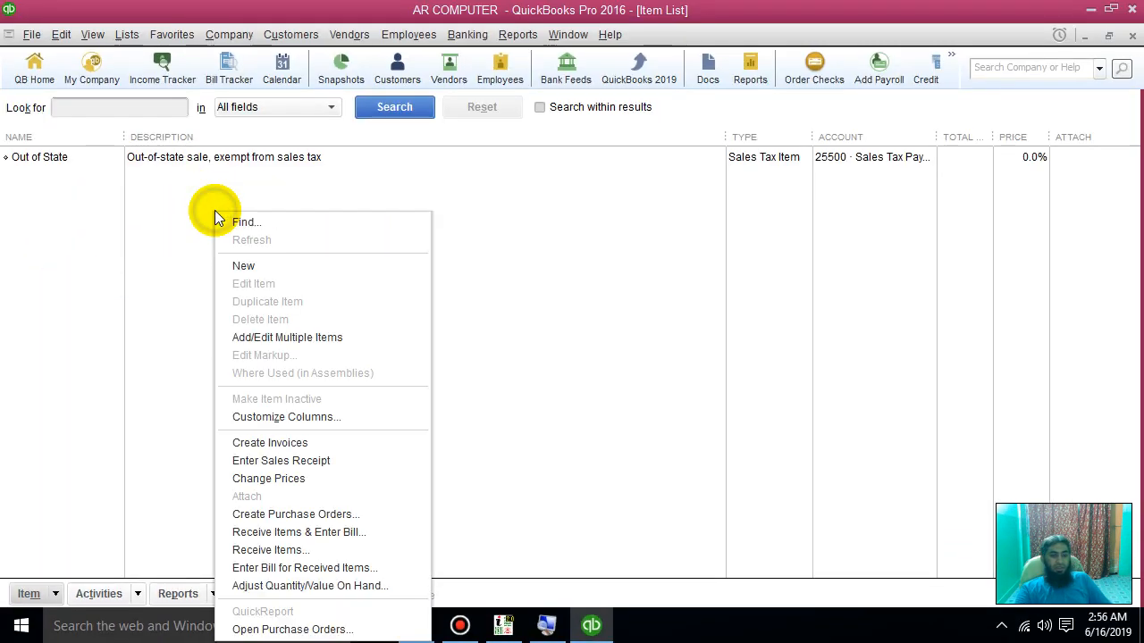
left_click(252, 268)
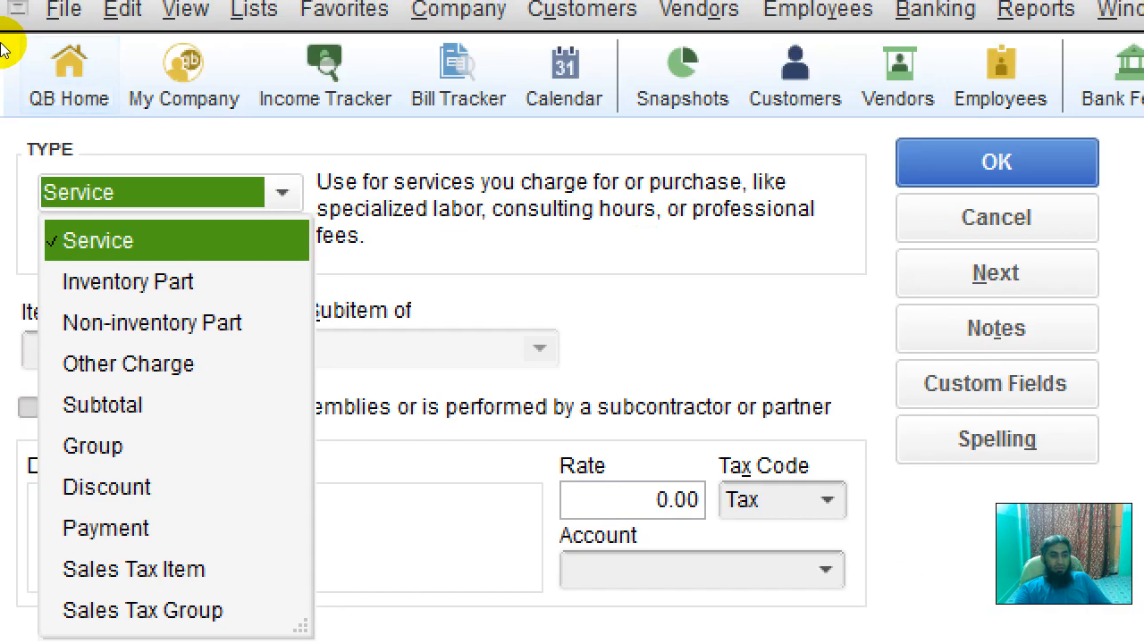
left_click(175, 132)
left_click(136, 122)
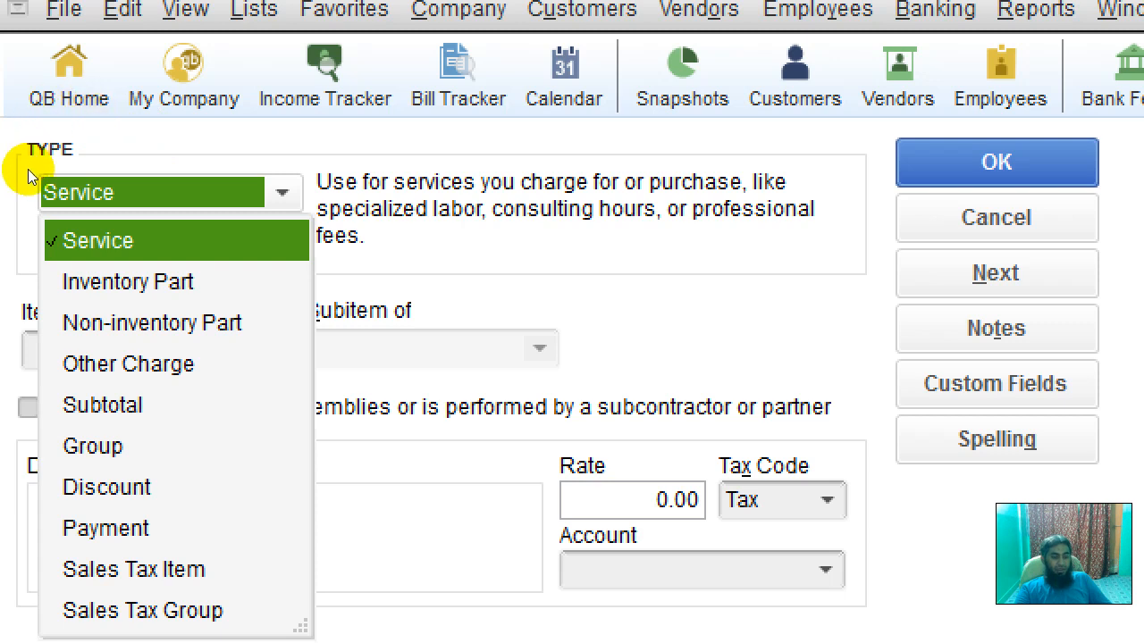
left_click(73, 174)
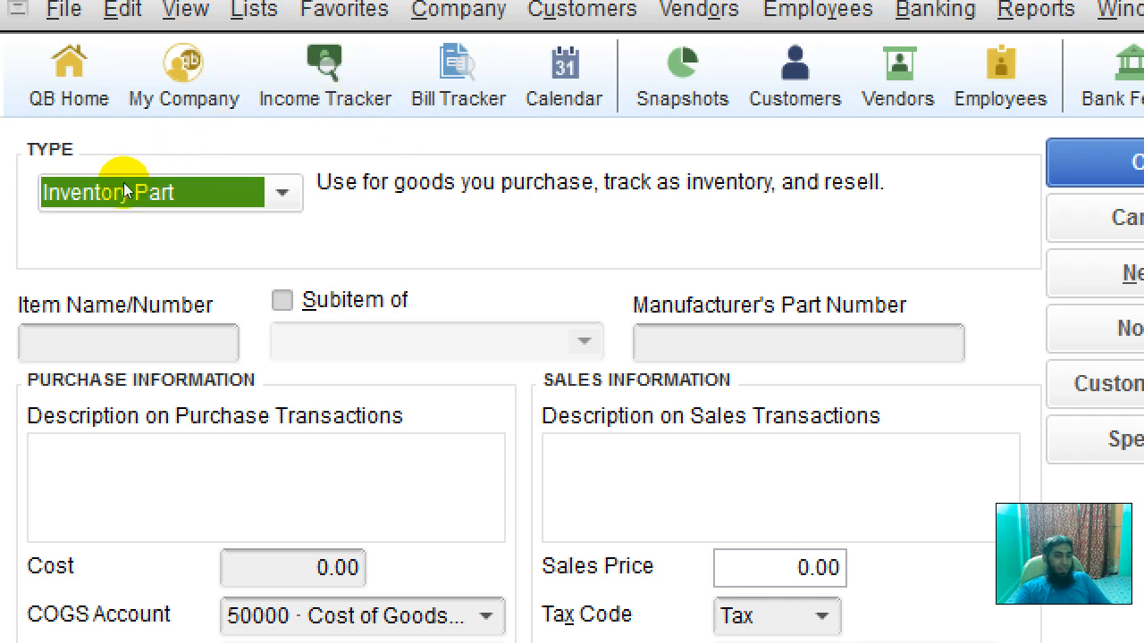
Step: Enter DELL OPTIPLEX 760 as the item name
key("Tab")
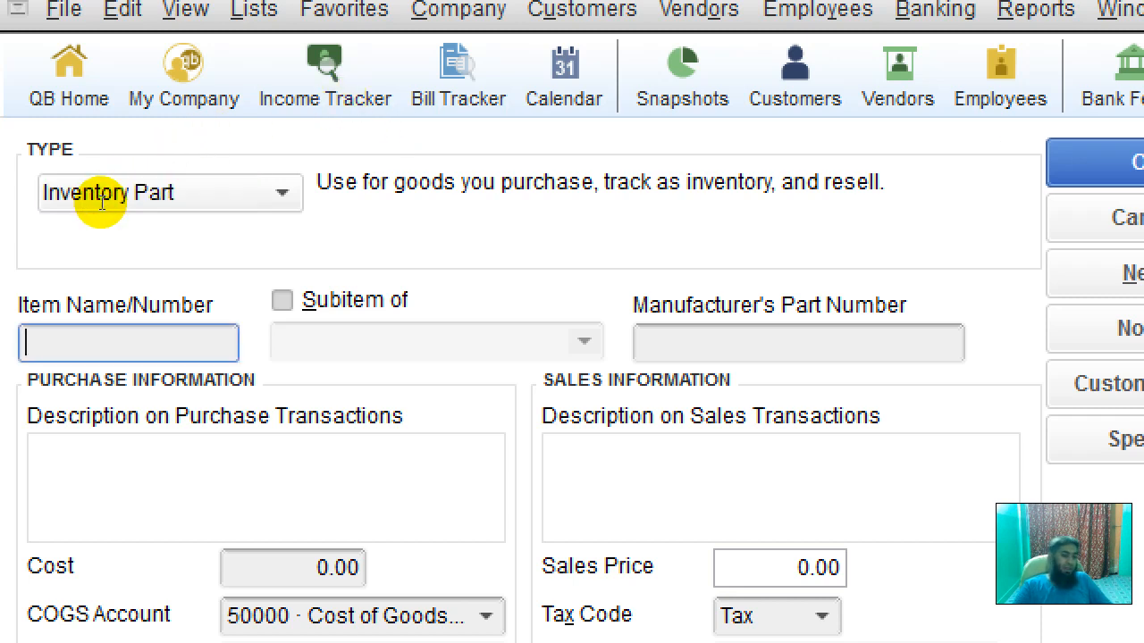
key("super")
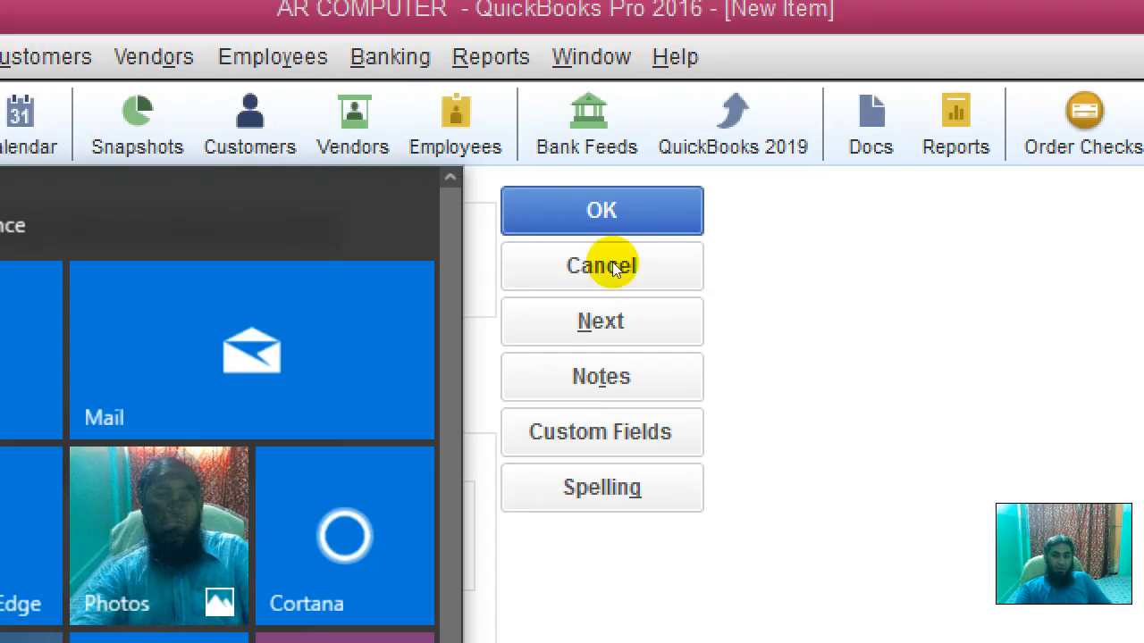
left_click(708, 259)
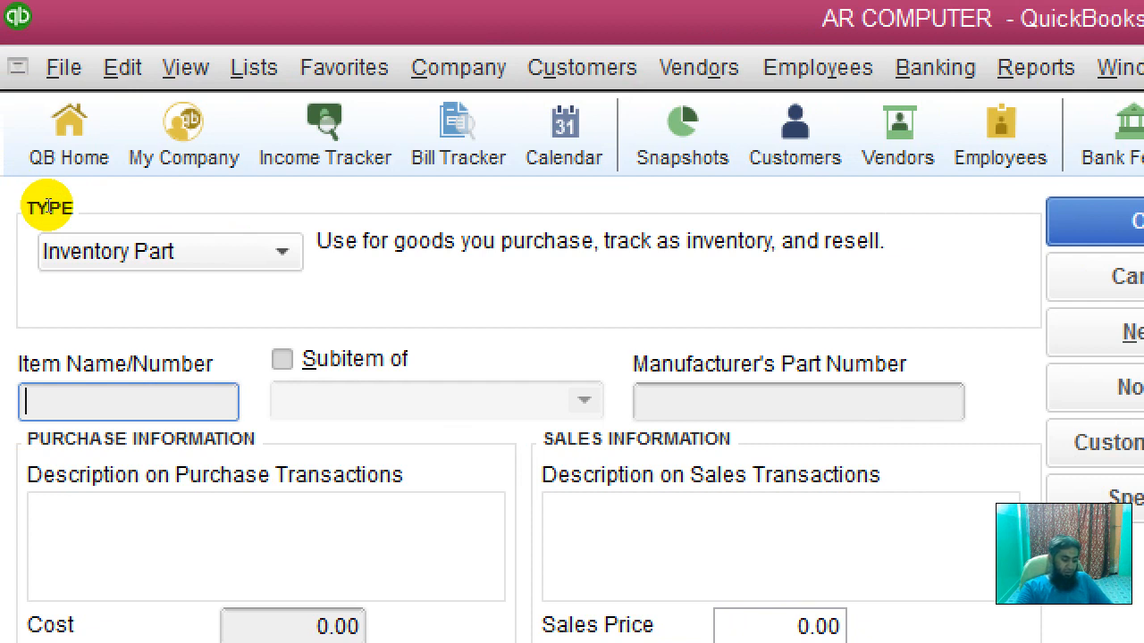
type("DELL")
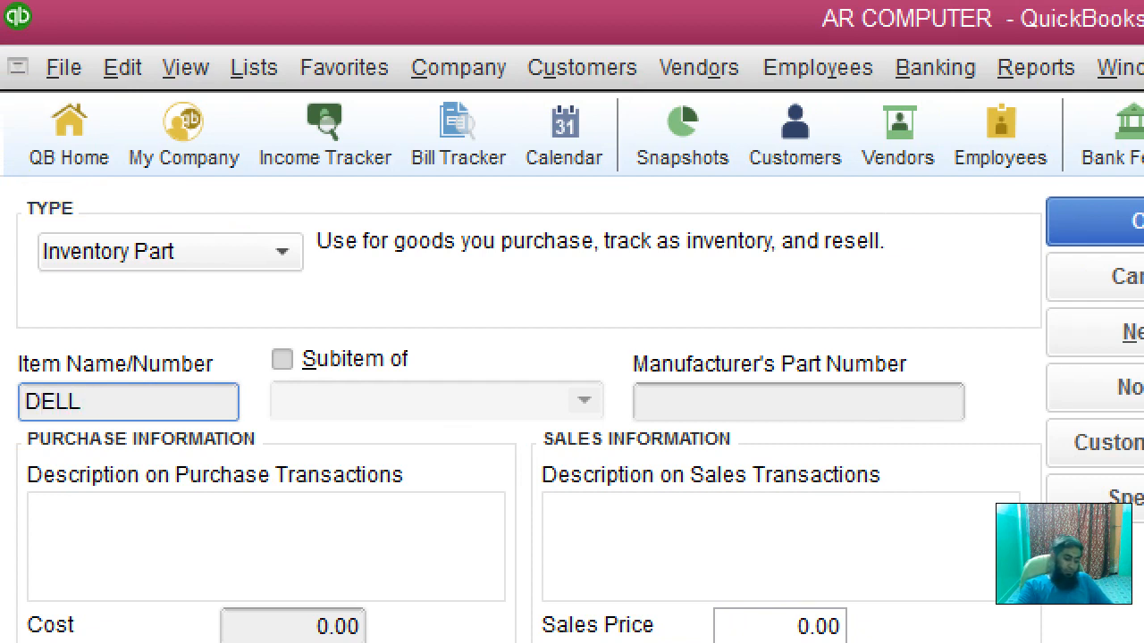
type(" OPTIPLEX ")
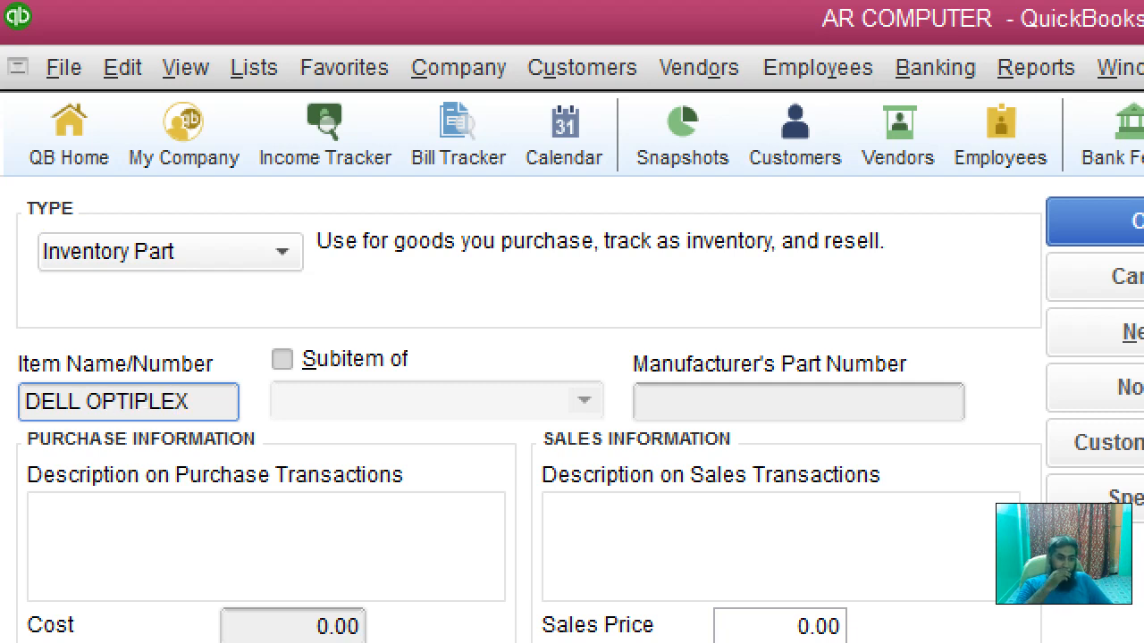
type("73")
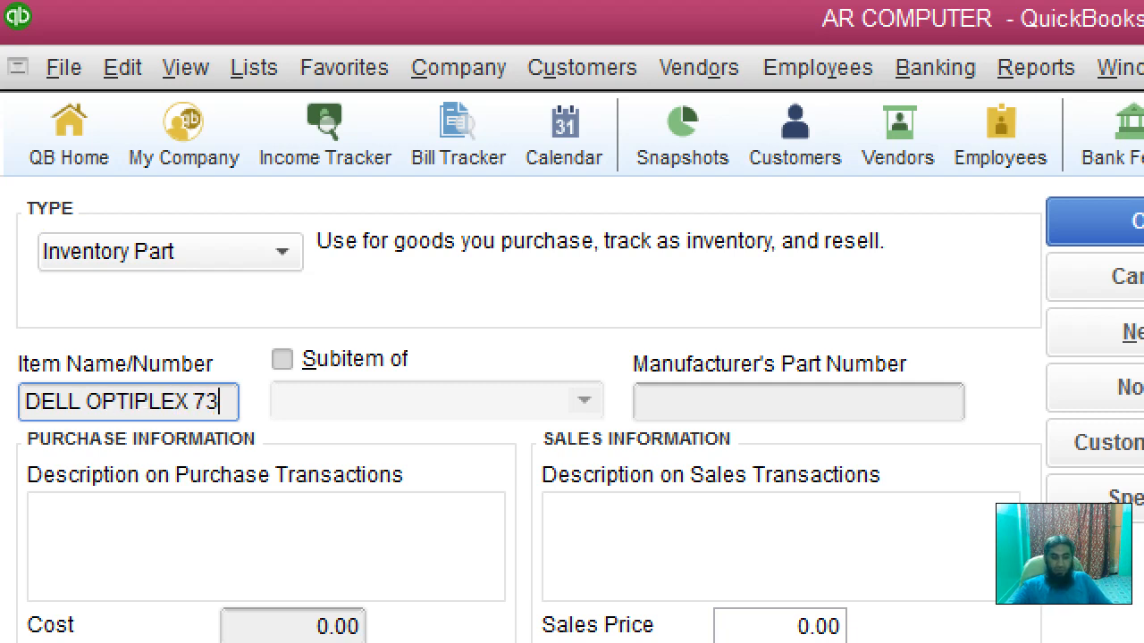
key("BackSpace")
type("60")
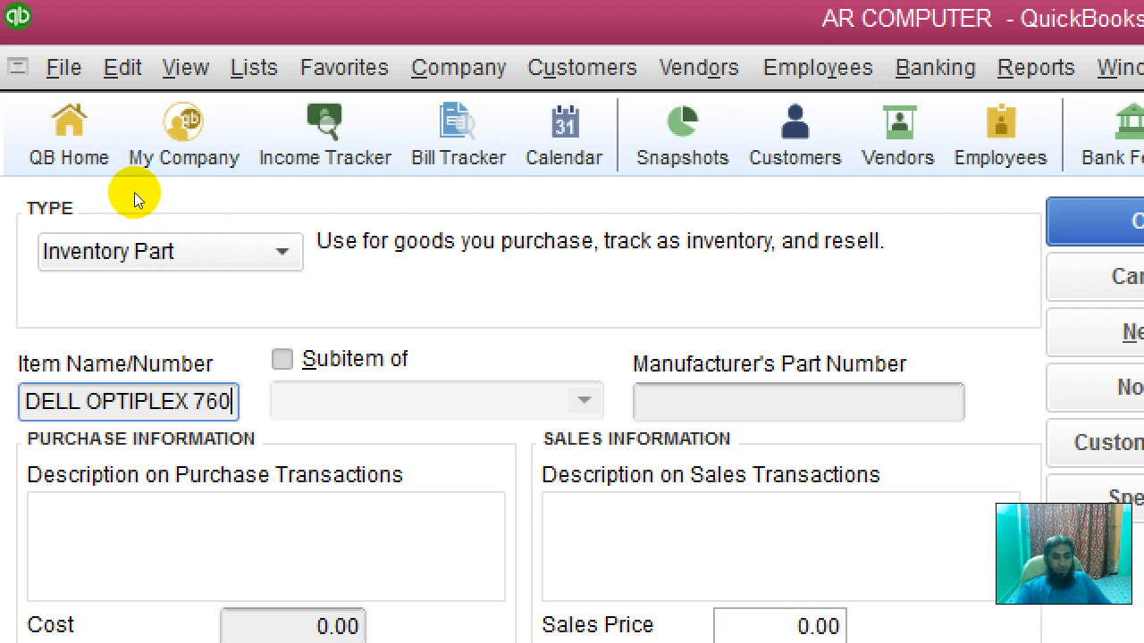
Step: Try the Subitem of option, cancel the extra new-item window, and leave the item standalone
key("alt+s")
left_click(302, 204)
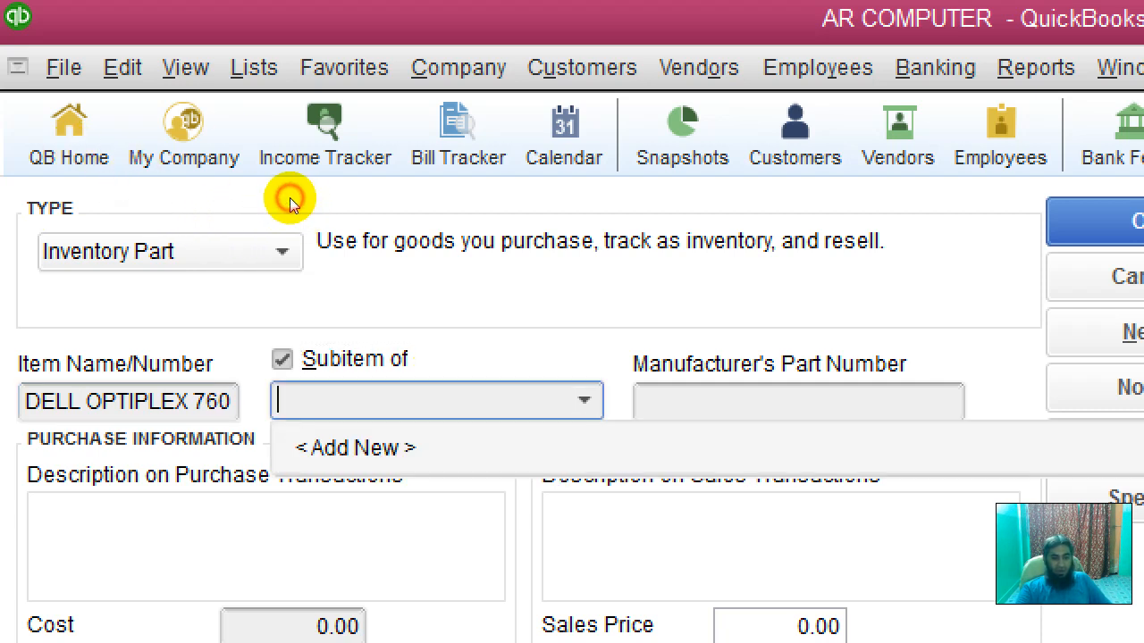
left_click(197, 223)
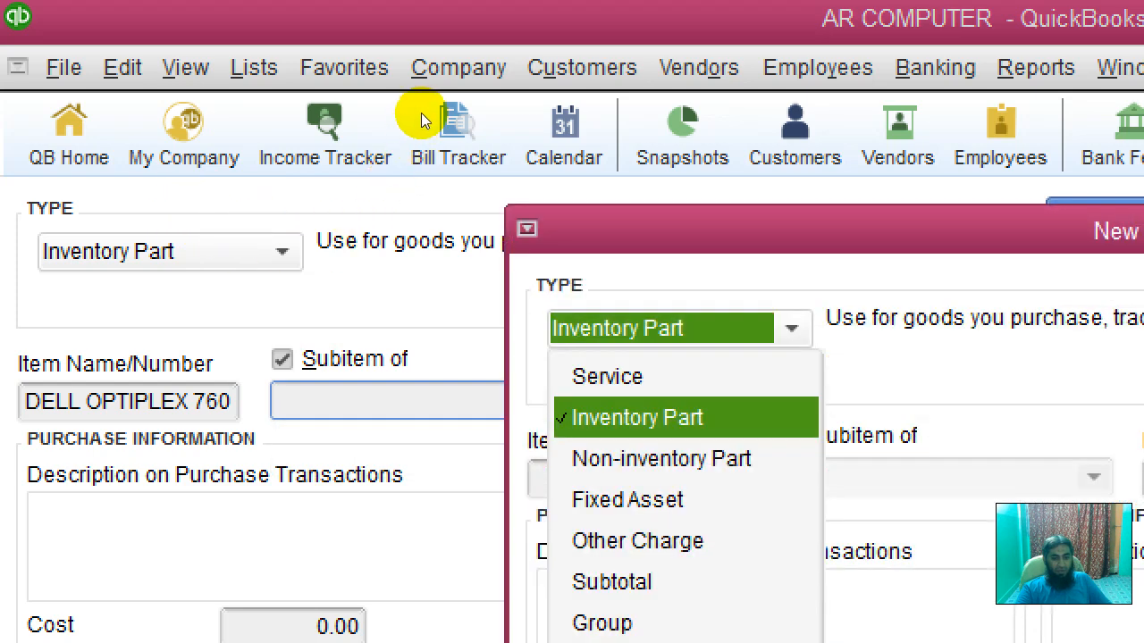
left_click_drag(426, 110, 68, 12)
left_click(477, 77)
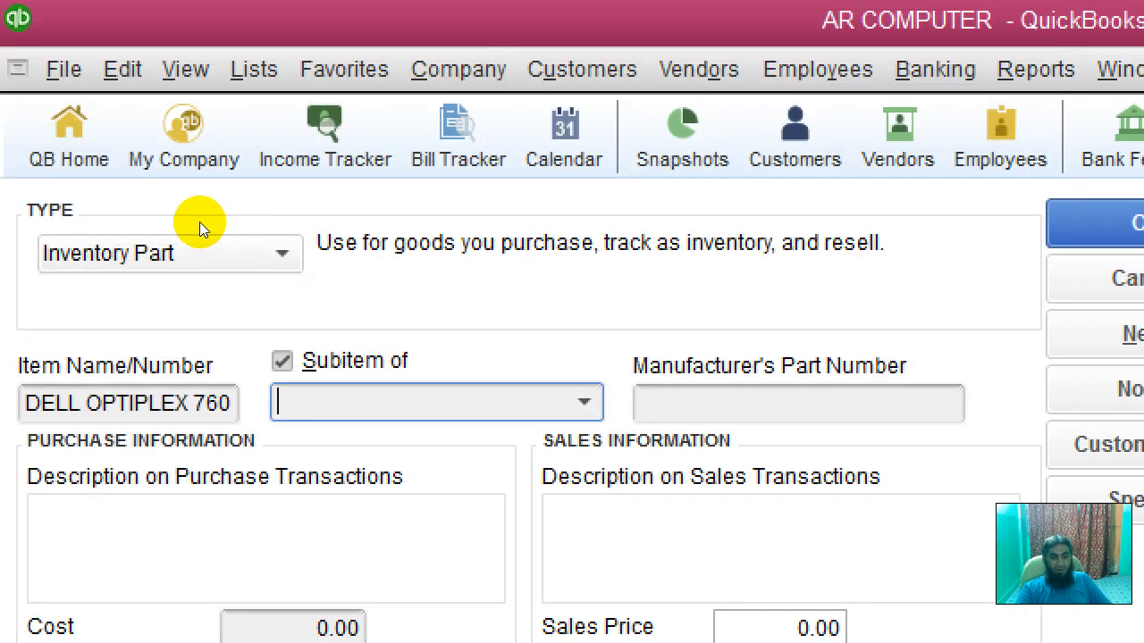
key("alt+s")
key("Tab")
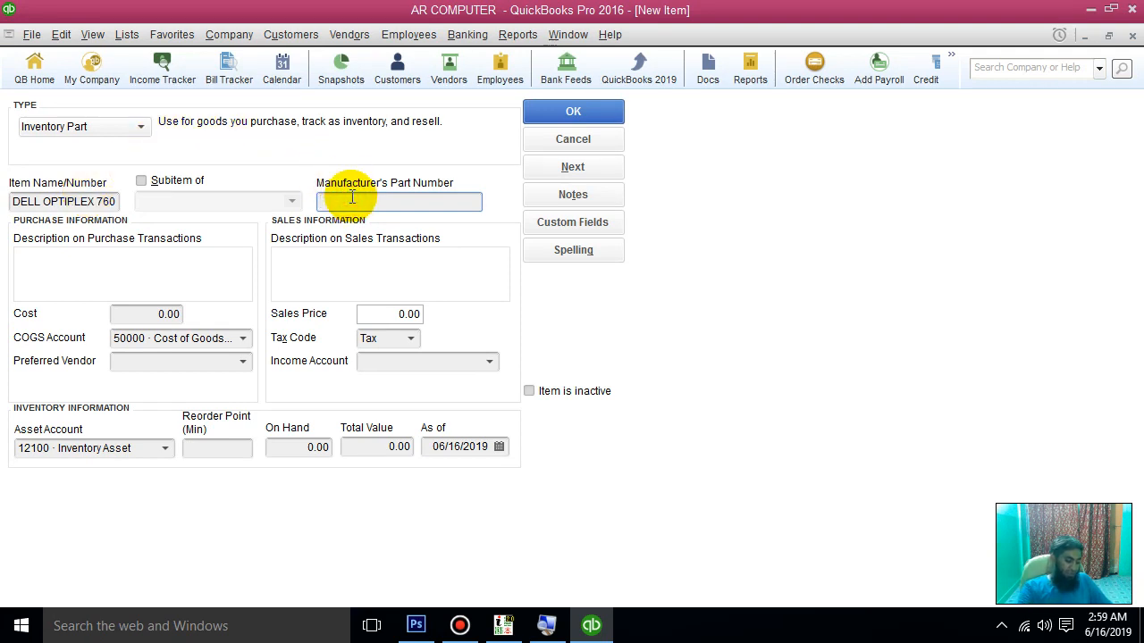
Step: Enter D-760123456 as the manufacturer's part number
type("d")
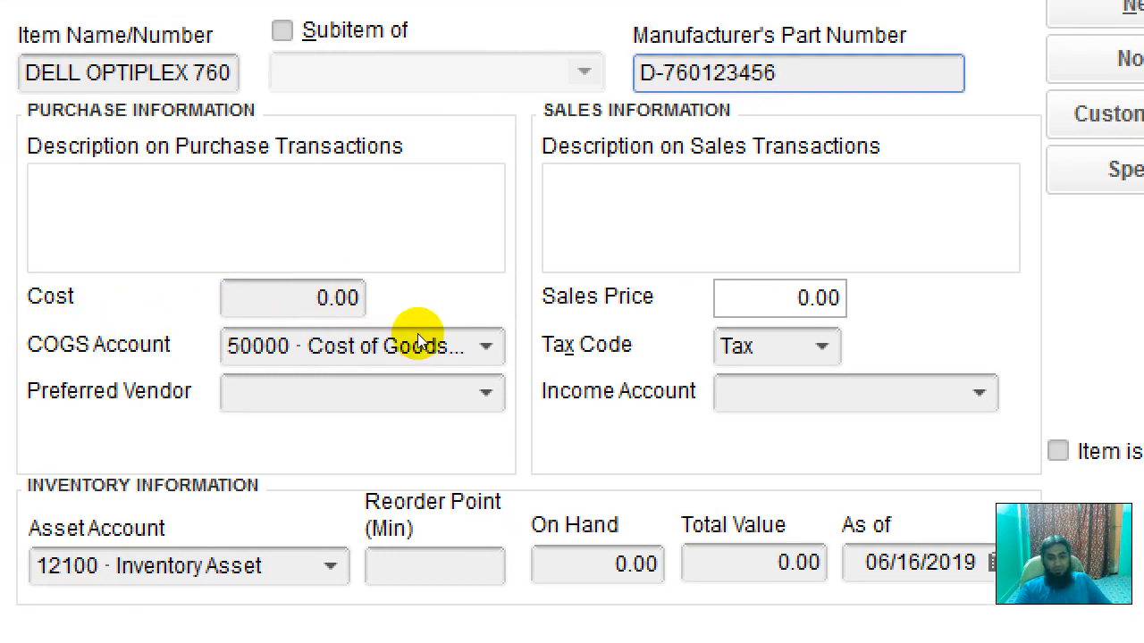
left_click(155, 311)
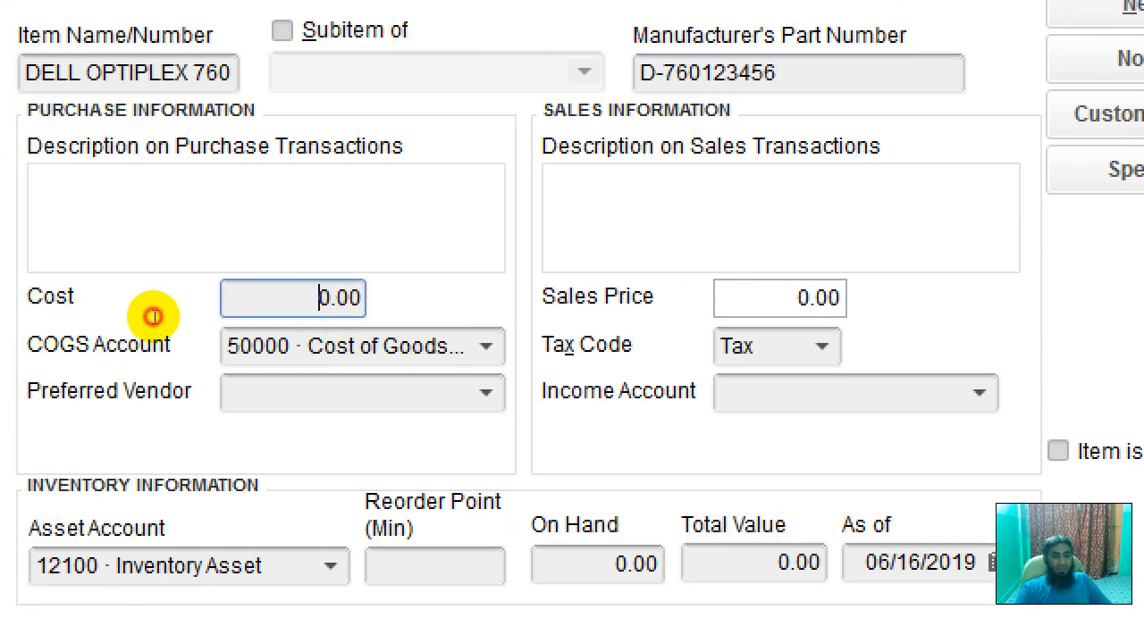
Step: Set the item's cost to 4,500.00 and its sales price to 5,200.00
left_click(381, 319)
left_click(153, 310)
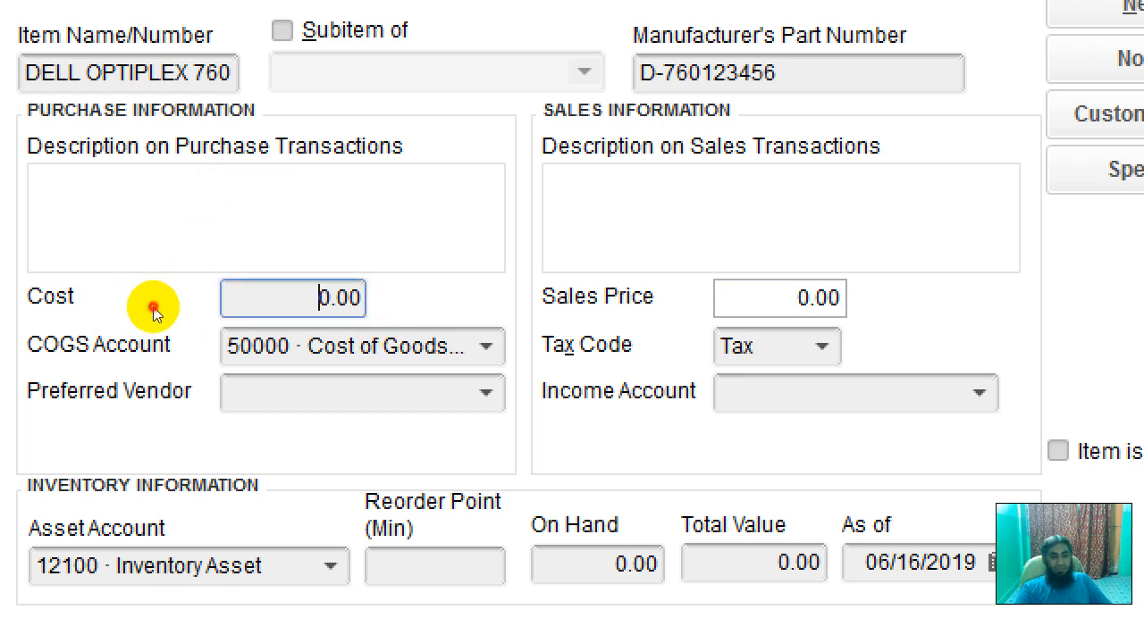
left_click(156, 311)
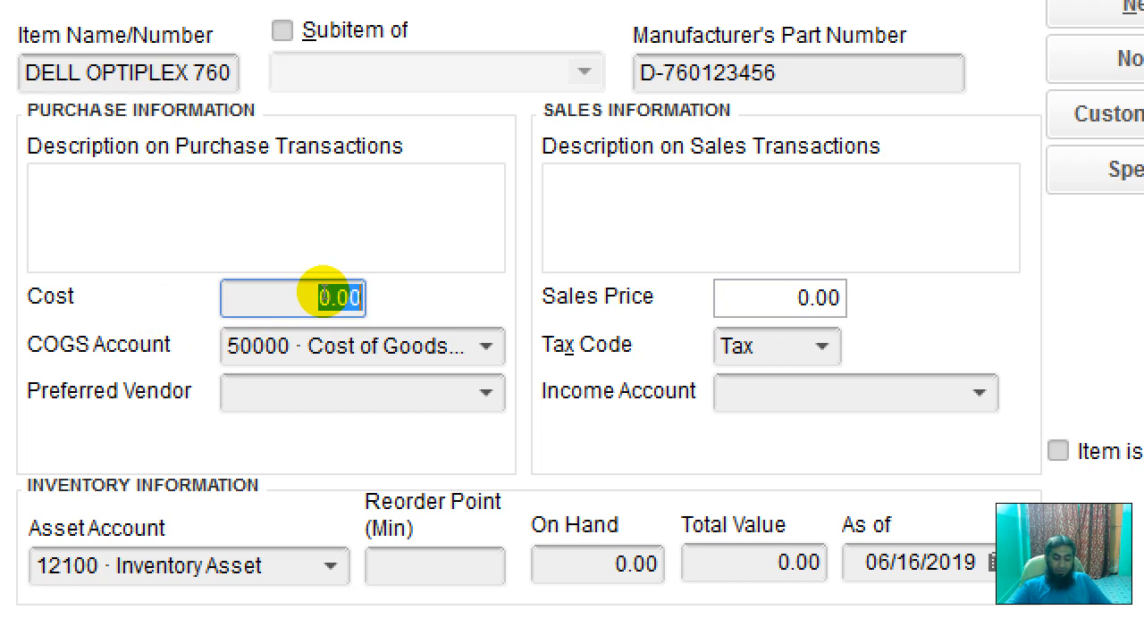
type("4500")
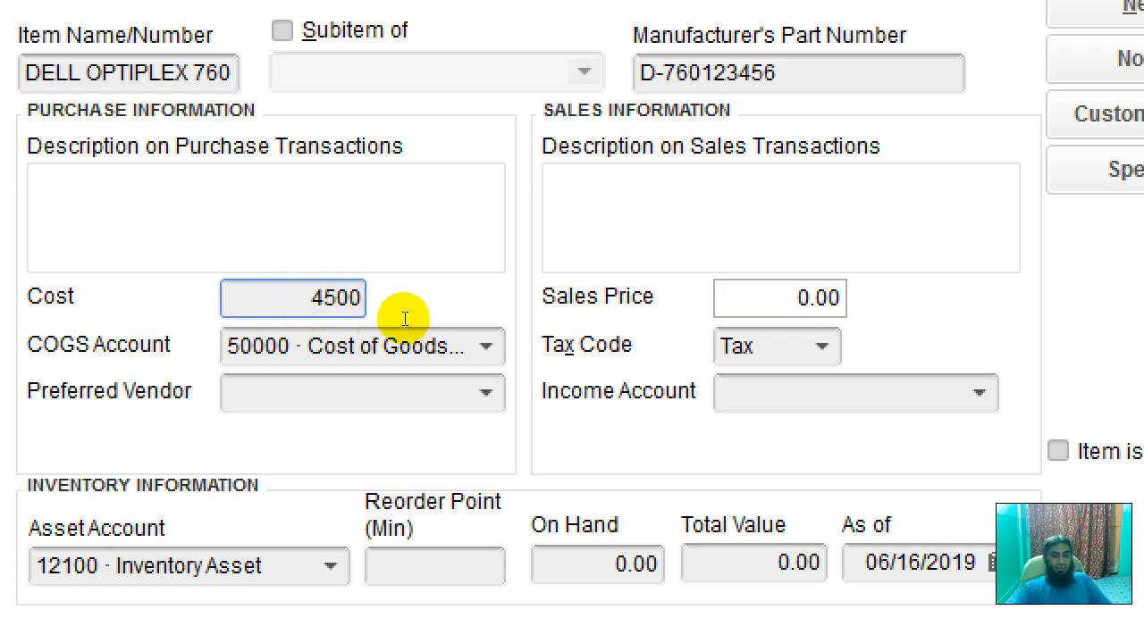
key("Tab")
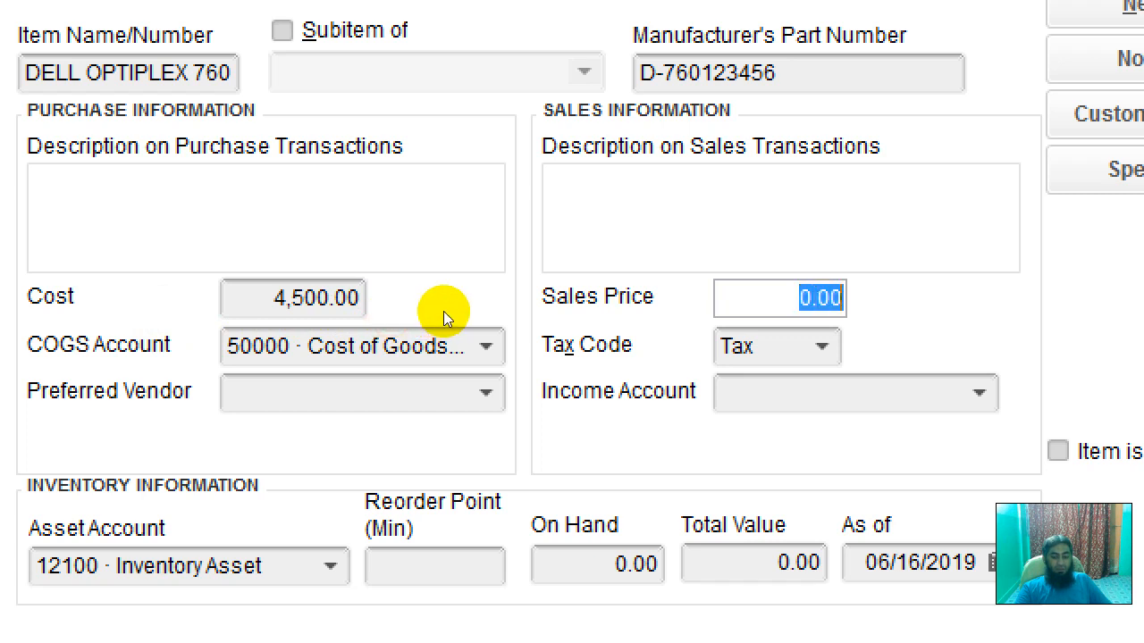
type("5200")
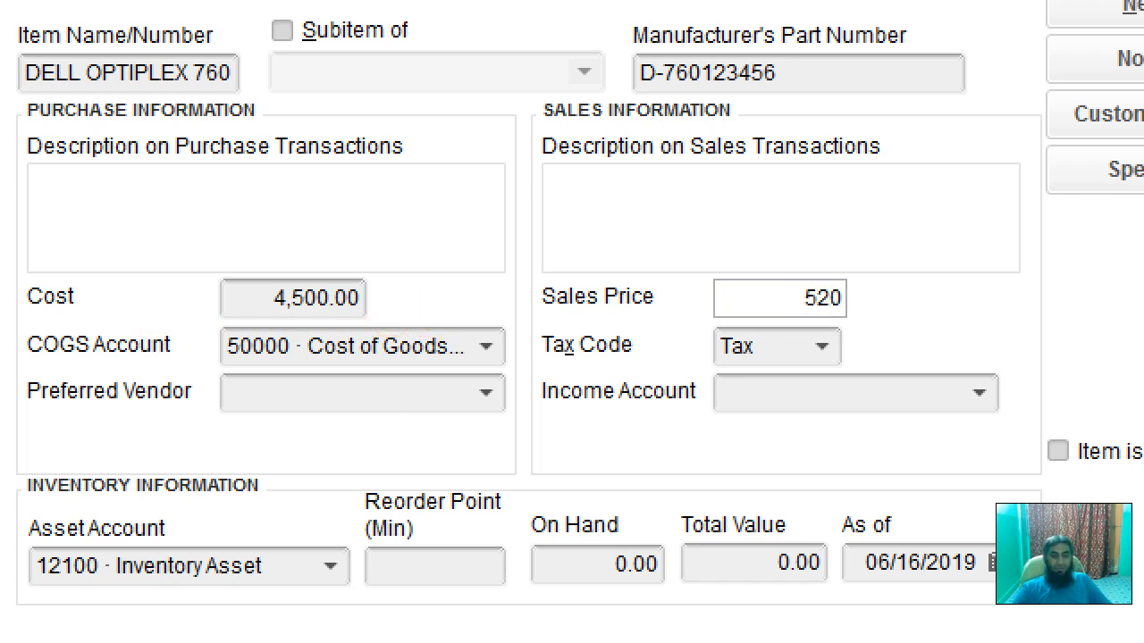
left_click(166, 252)
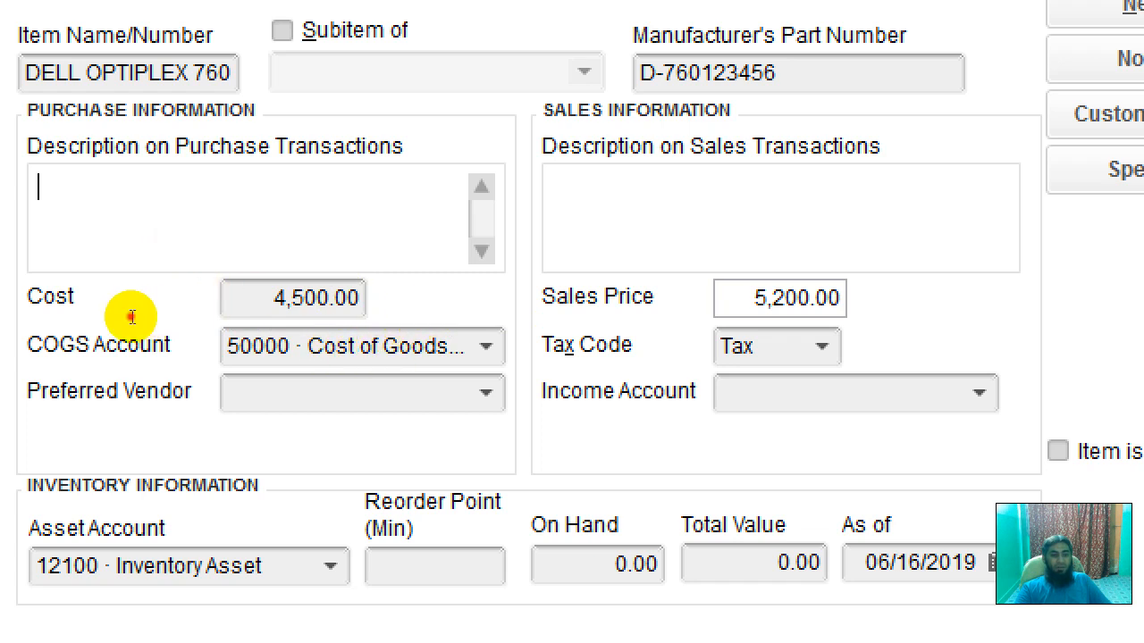
key("Tab")
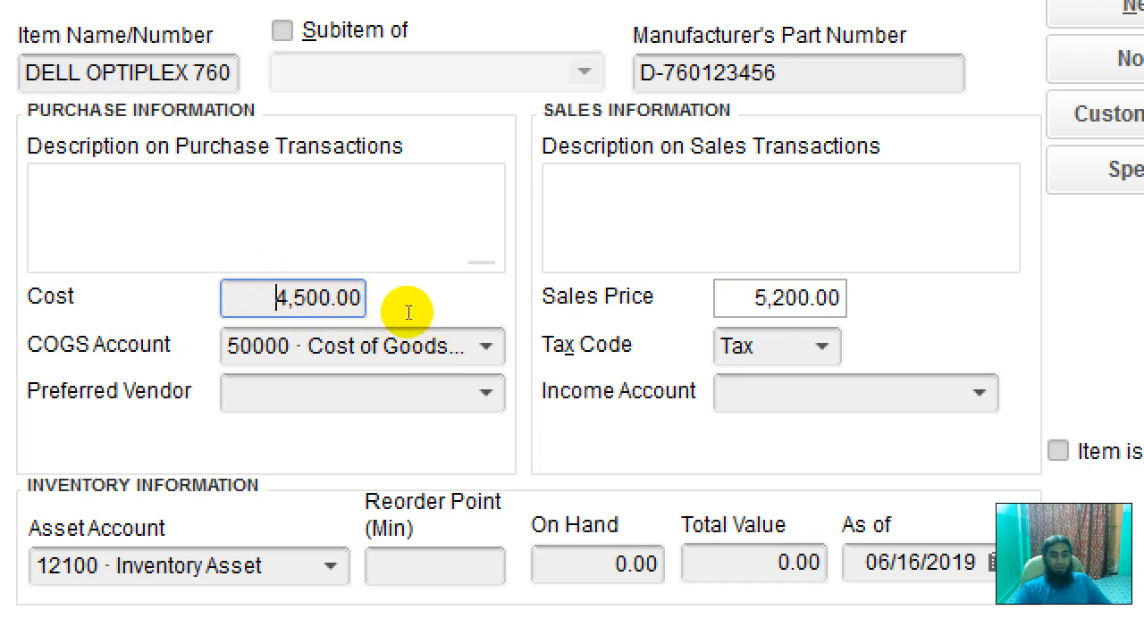
Step: Enter 'core 2 duo' as the purchase description, copied to sales, leaving preferred vendor blank
left_click(212, 249)
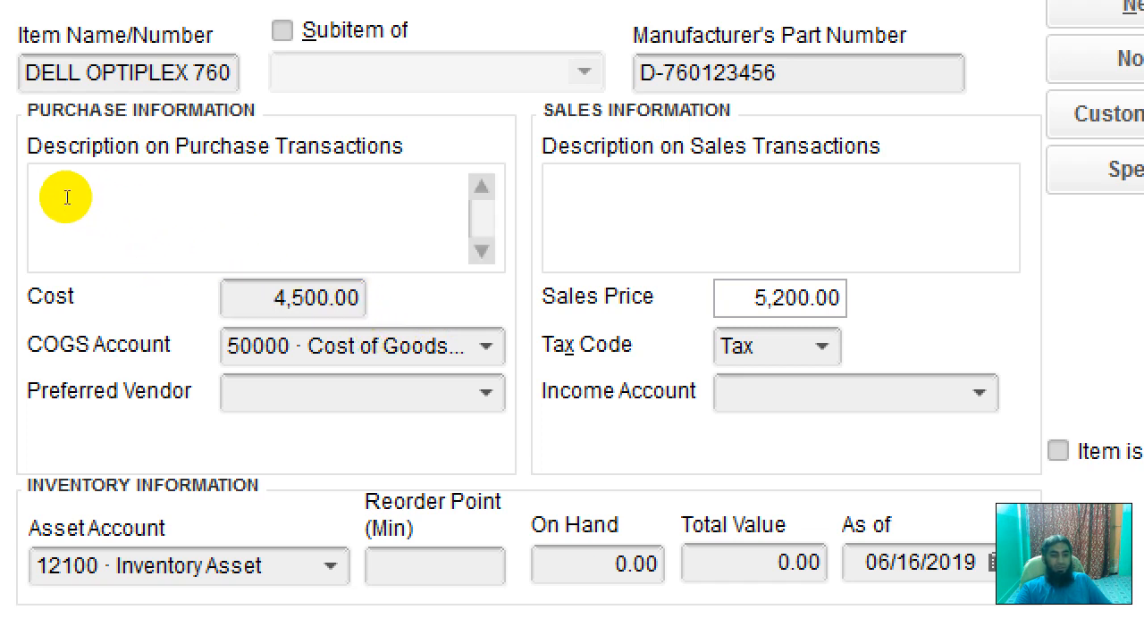
type("cOR")
key("BackSpace")
key("BackSpace")
key("BackSpace")
key("BackSpace")
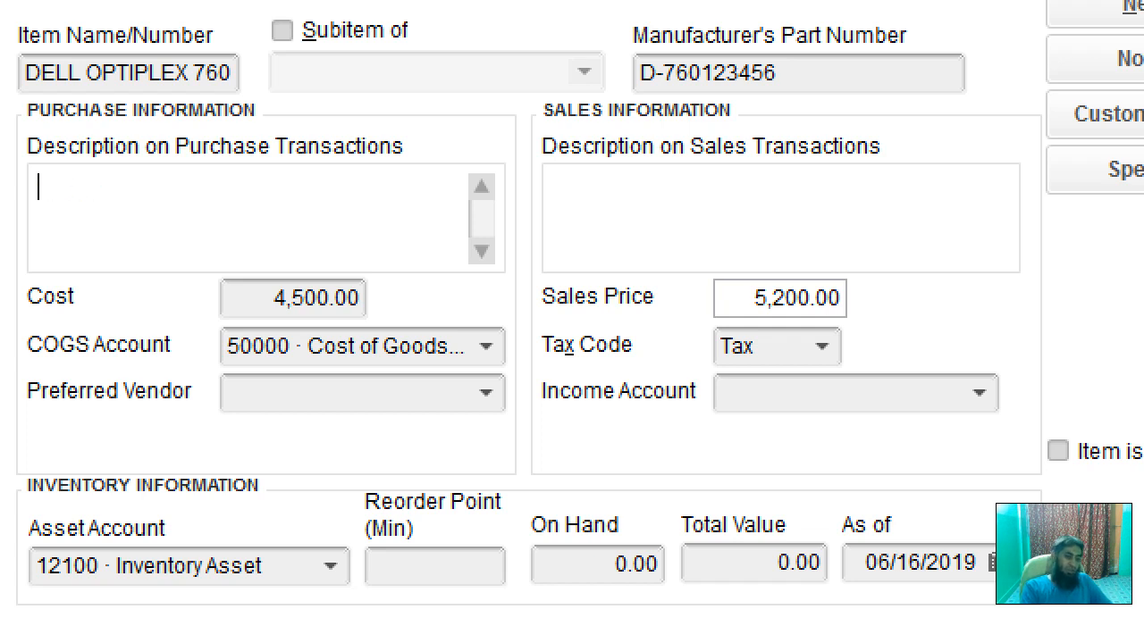
type("core ")
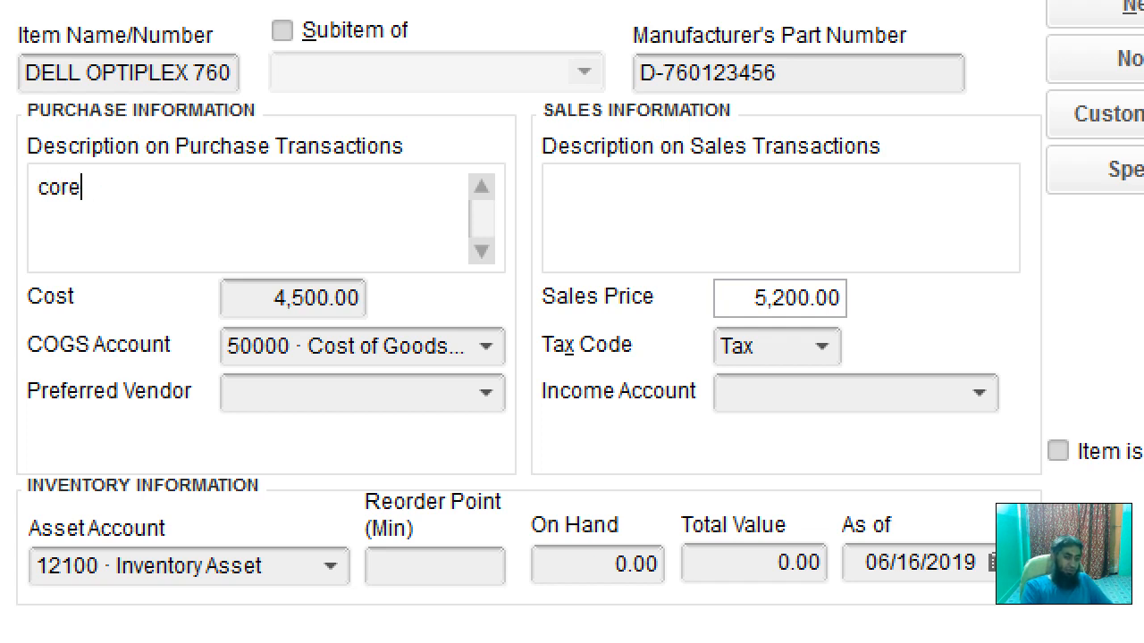
type("2 d")
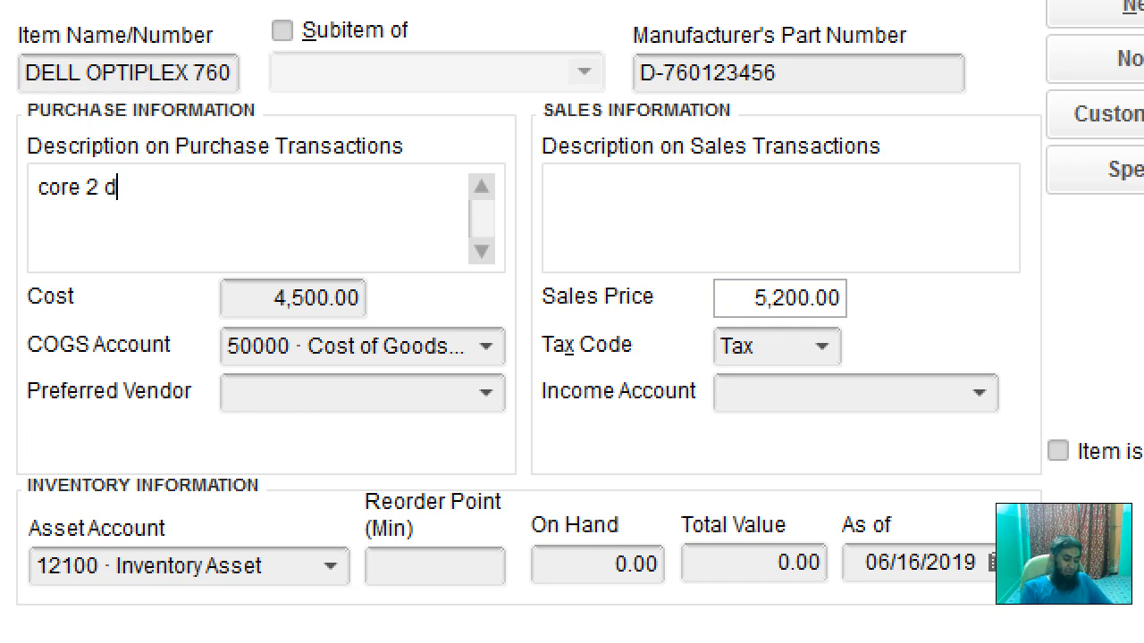
left_click(345, 277)
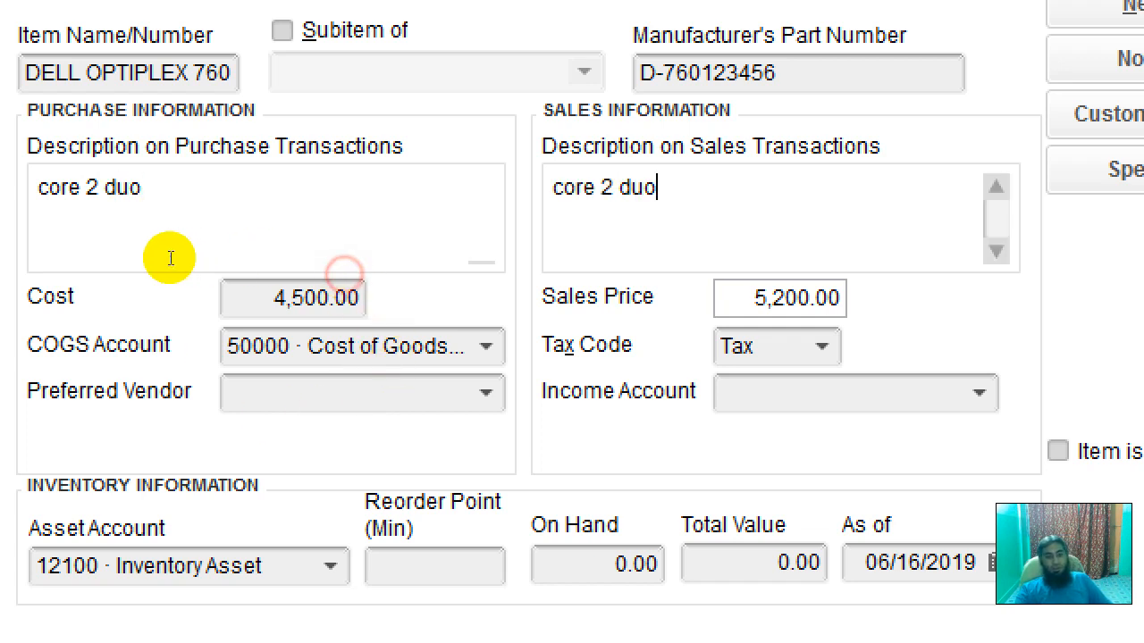
left_click(243, 381)
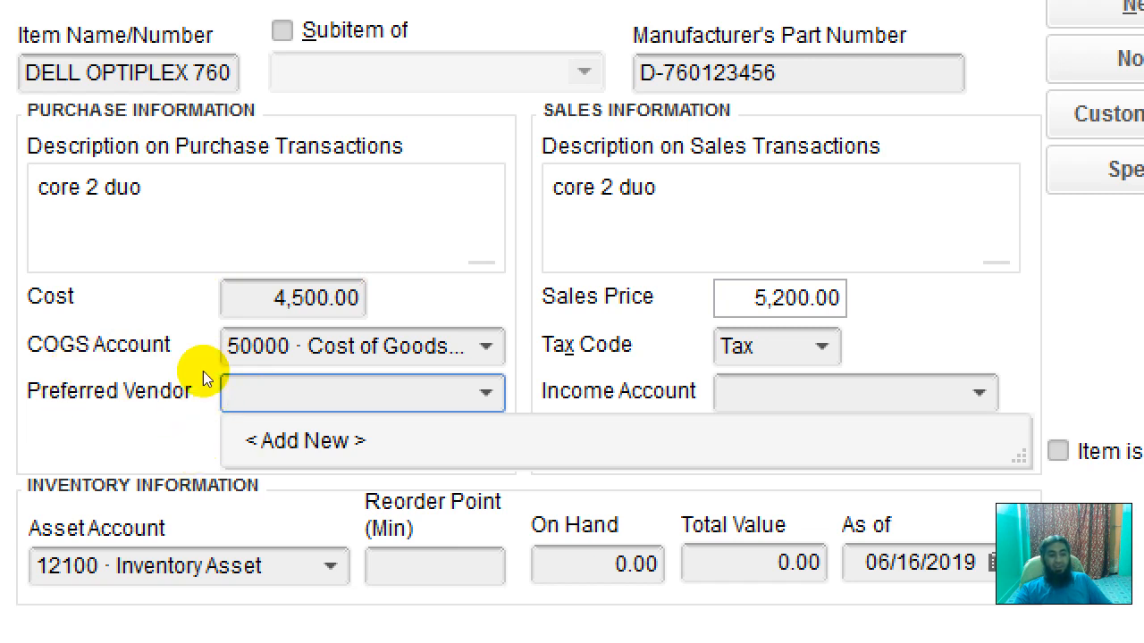
left_click(220, 313)
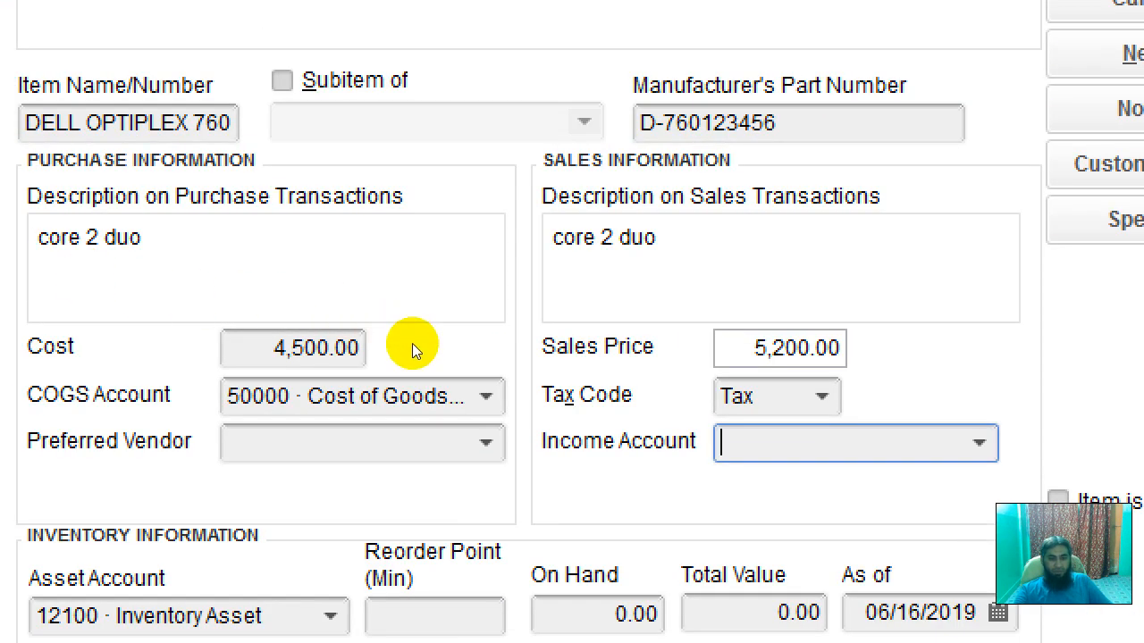
Step: Keep tax code Tax, choose income account 48000 · Sales - Hardware, and keep 12100 · Inventory Asset
left_click(822, 397)
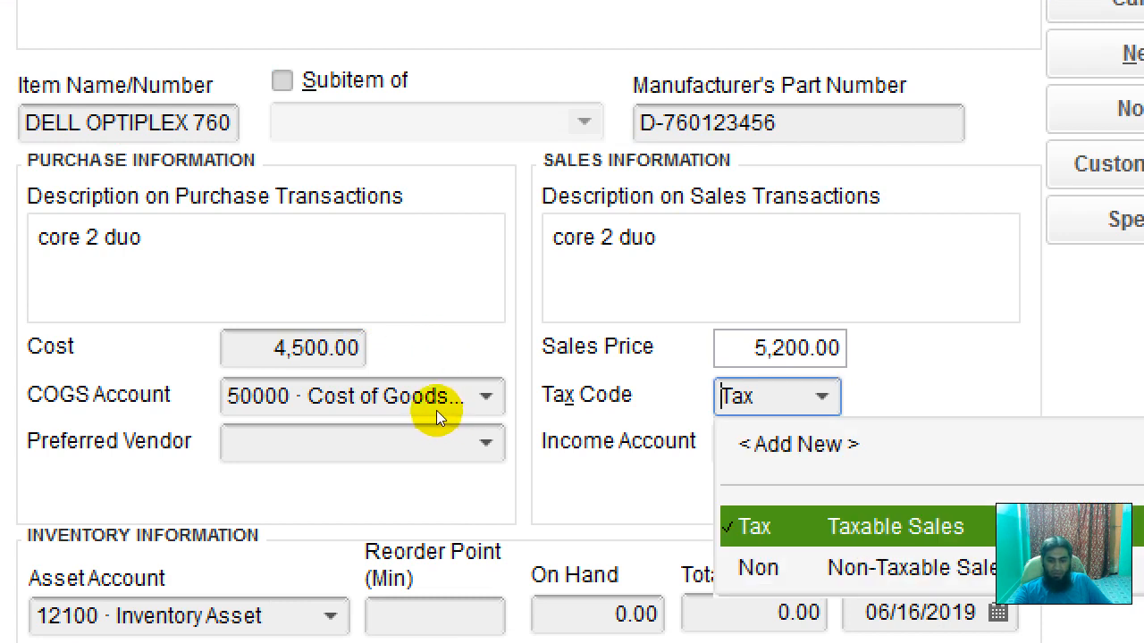
left_click(473, 350)
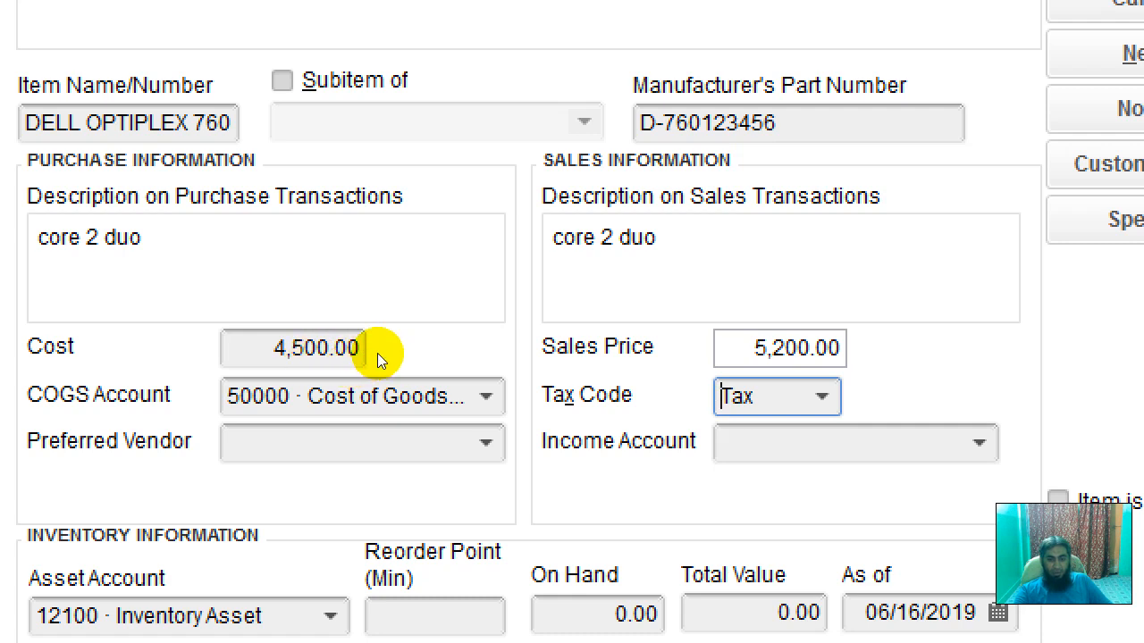
key("Tab")
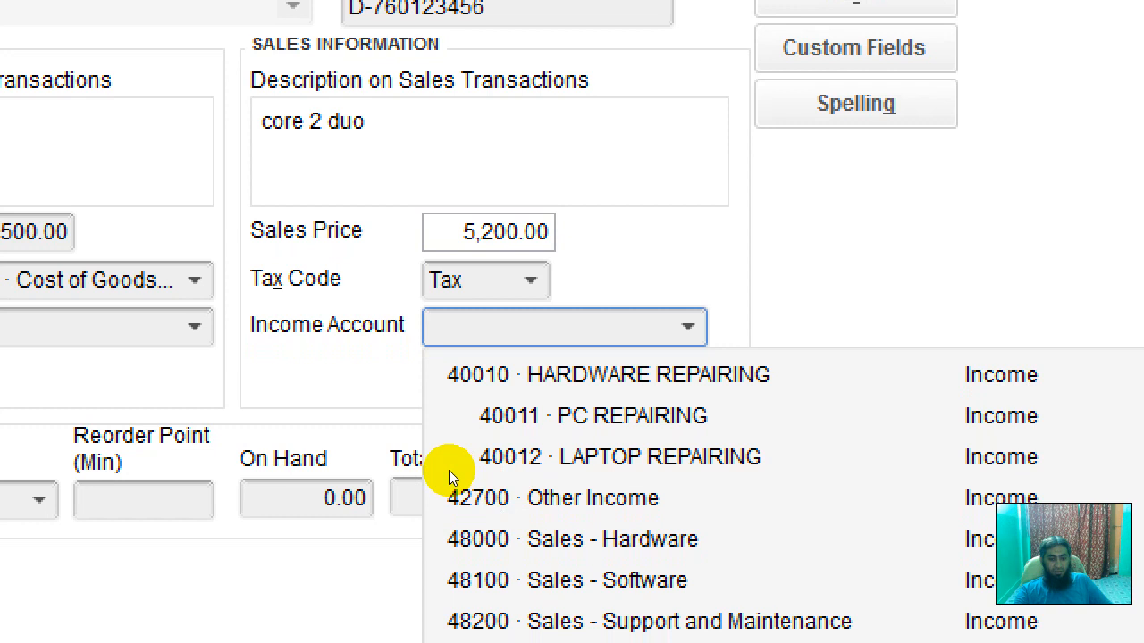
left_click(456, 539)
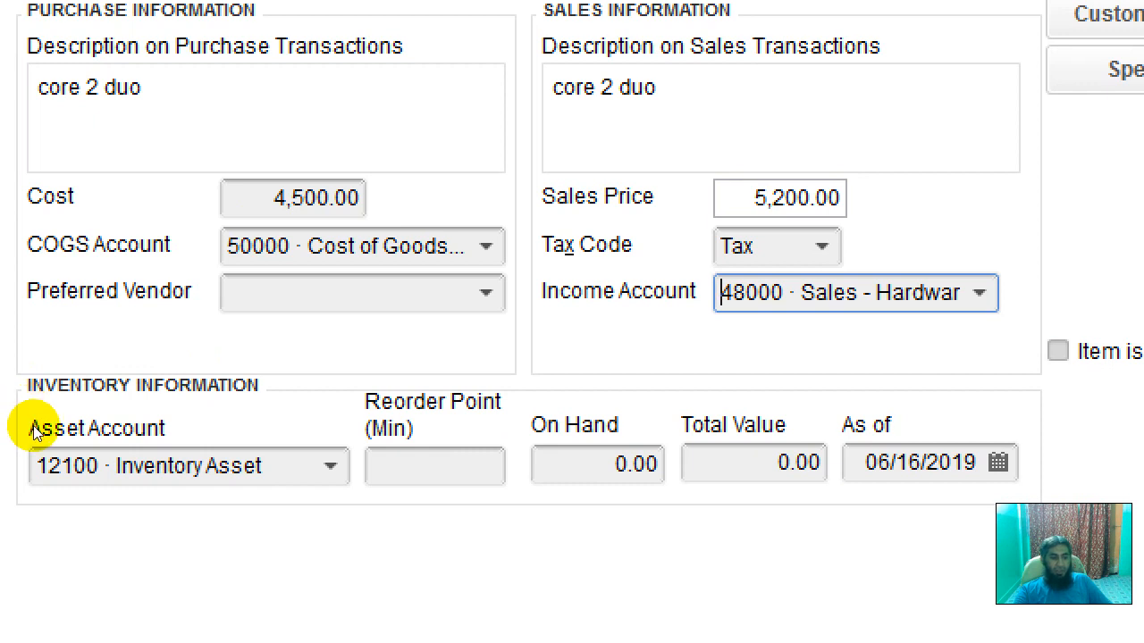
left_click(163, 460)
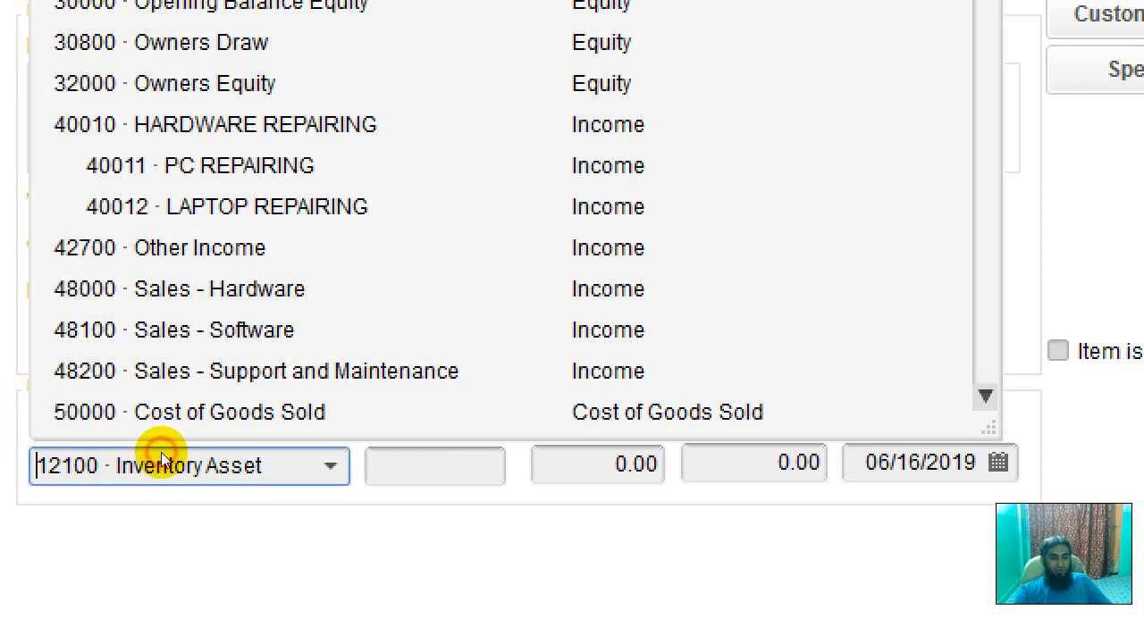
left_click(192, 504)
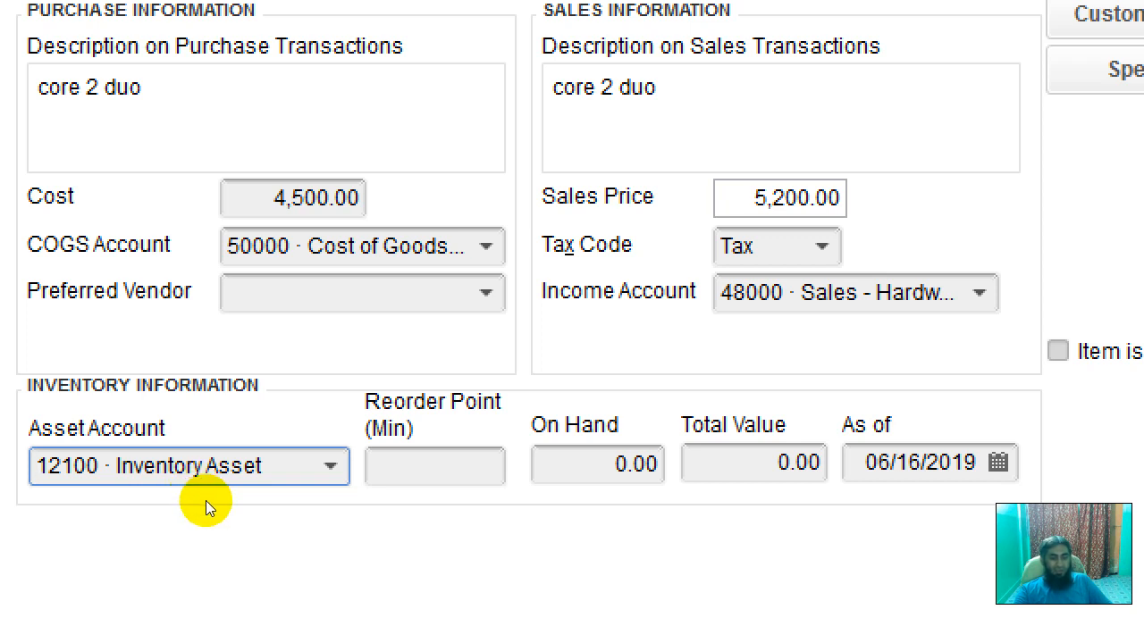
Step: Recheck the form, keeping Inventory Part as the type and reviewing part number and description
key("Tab")
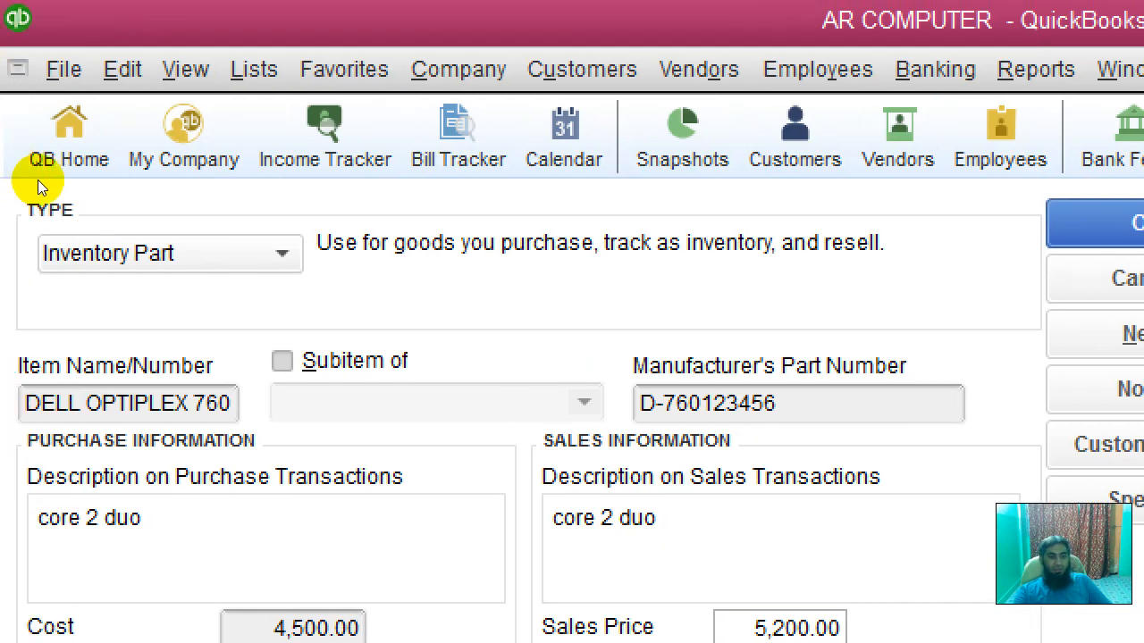
left_click(218, 254)
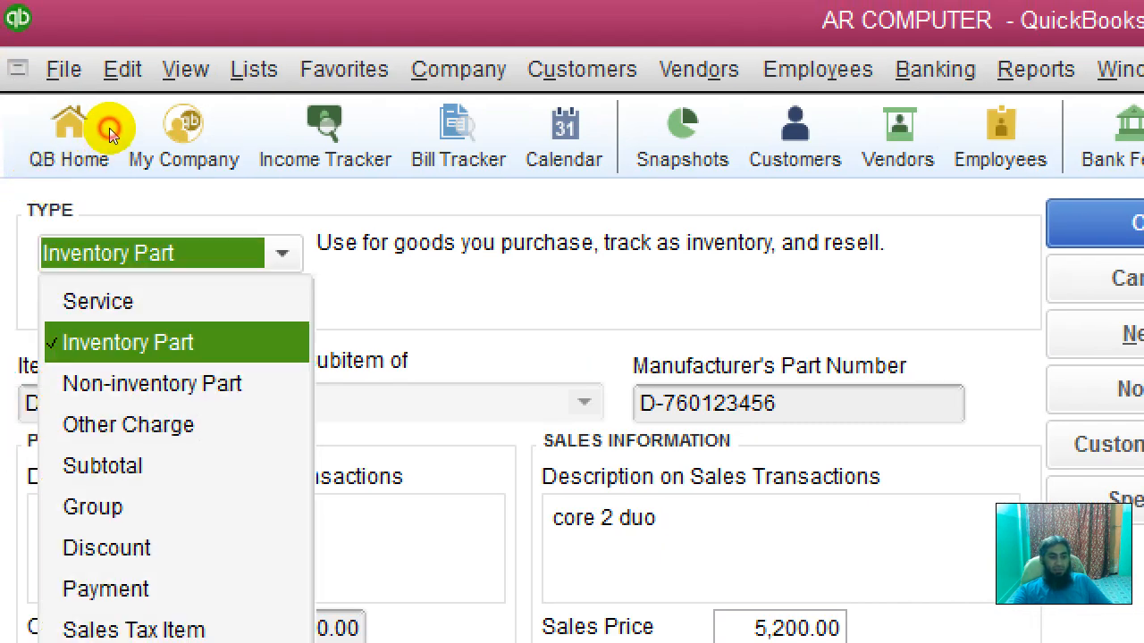
left_click(95, 174)
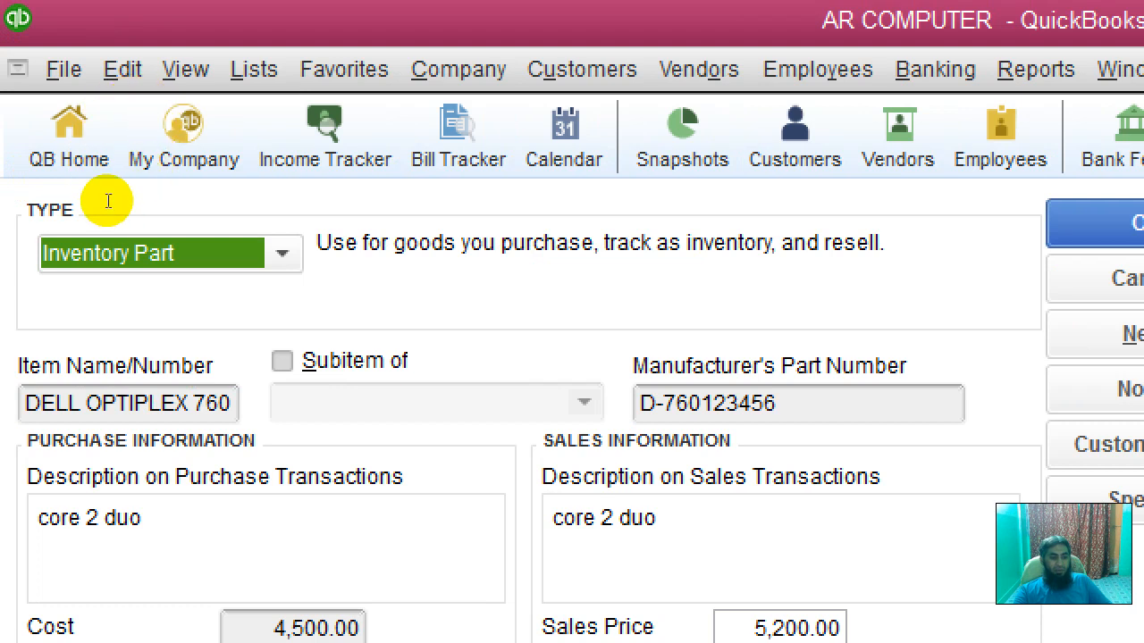
left_click(217, 403)
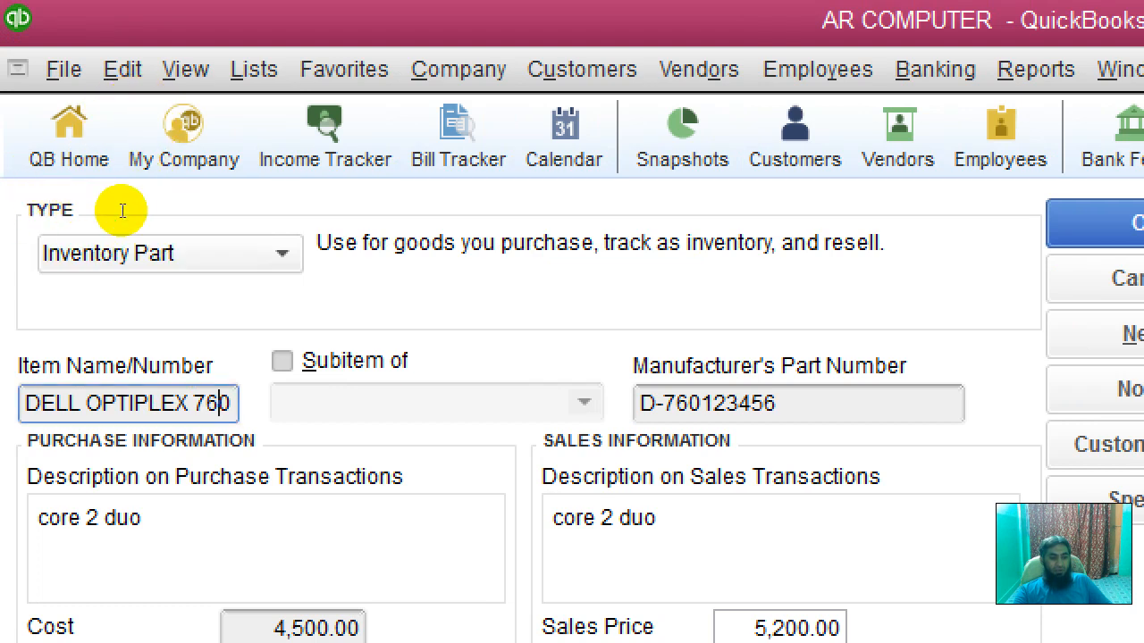
left_click_drag(836, 402, 640, 403)
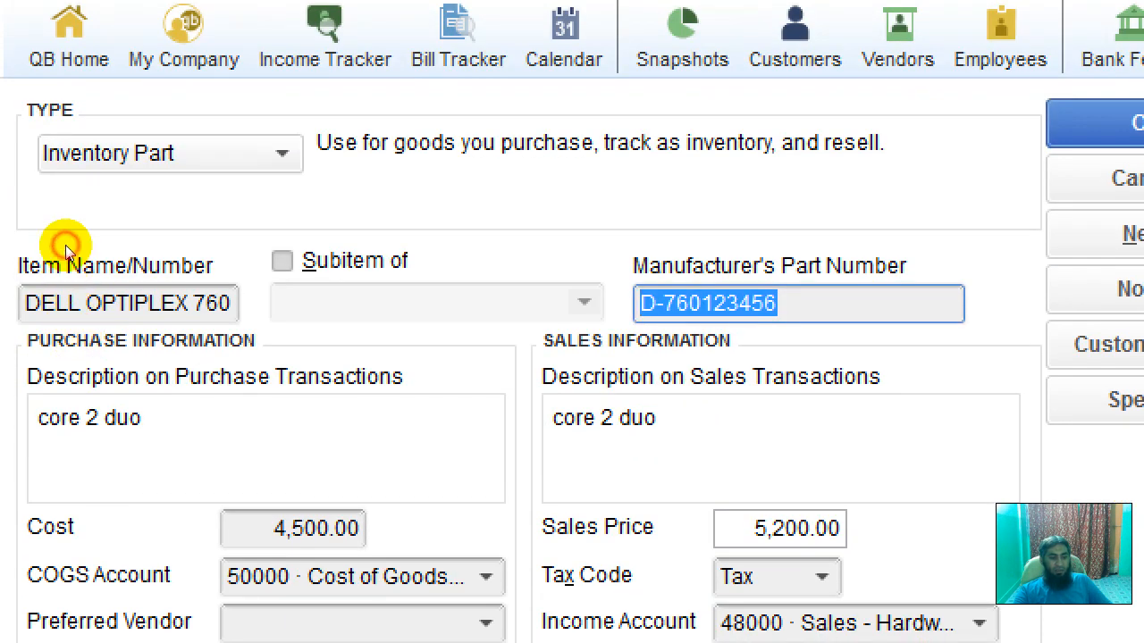
left_click(143, 517)
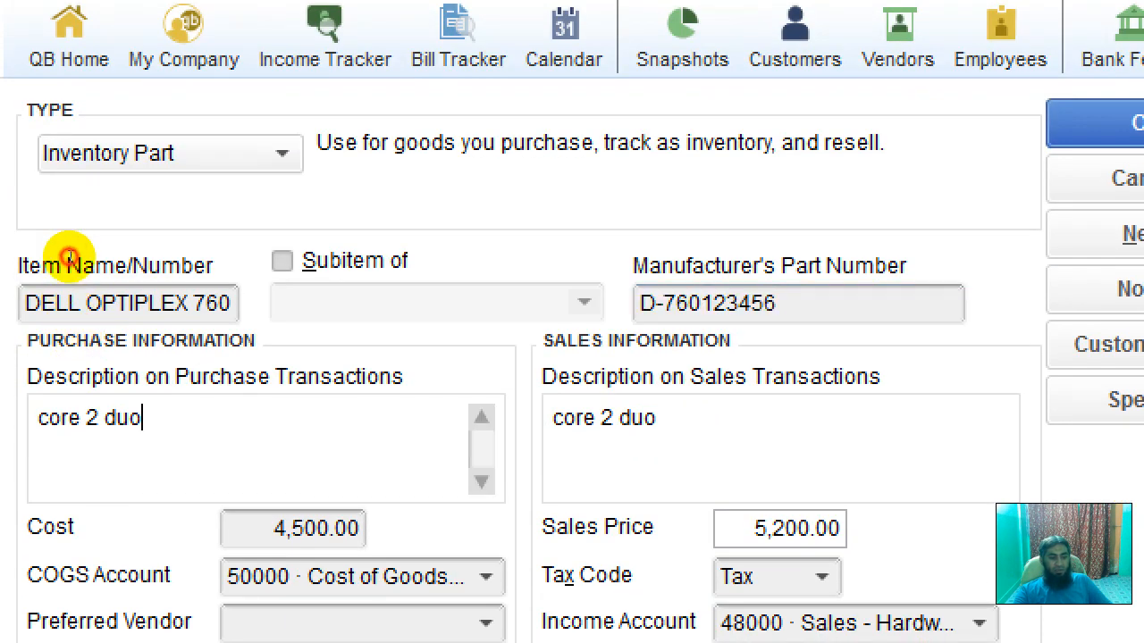
left_click_drag(564, 417, 577, 417)
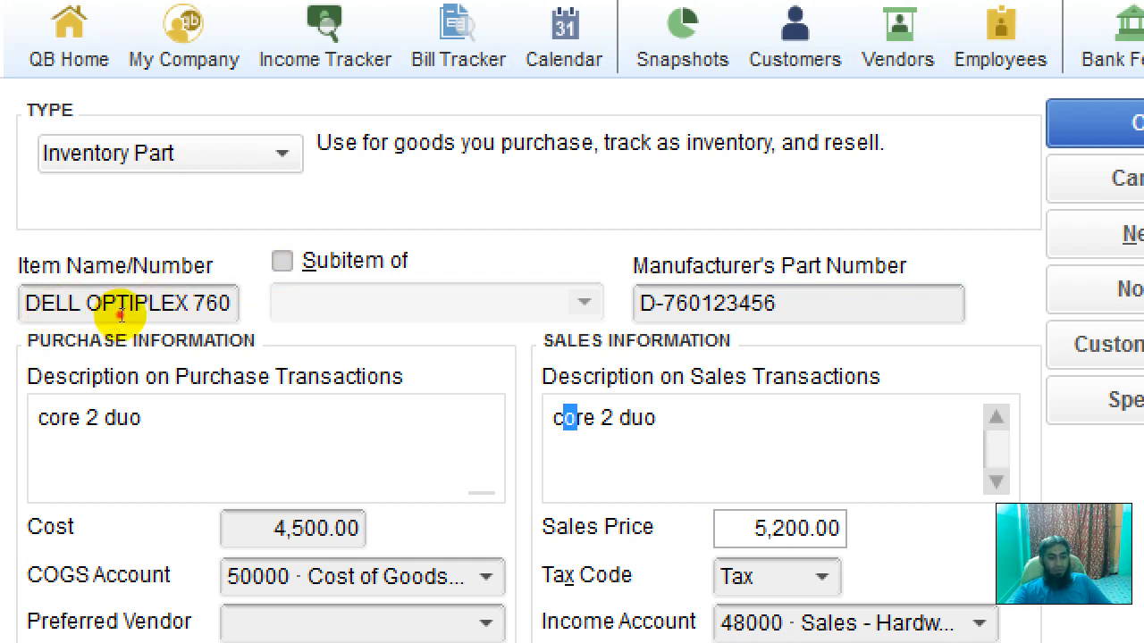
Step: Leave the COGS account unchanged and confirm income account 48000 · Sales - Hardware
left_click(259, 529)
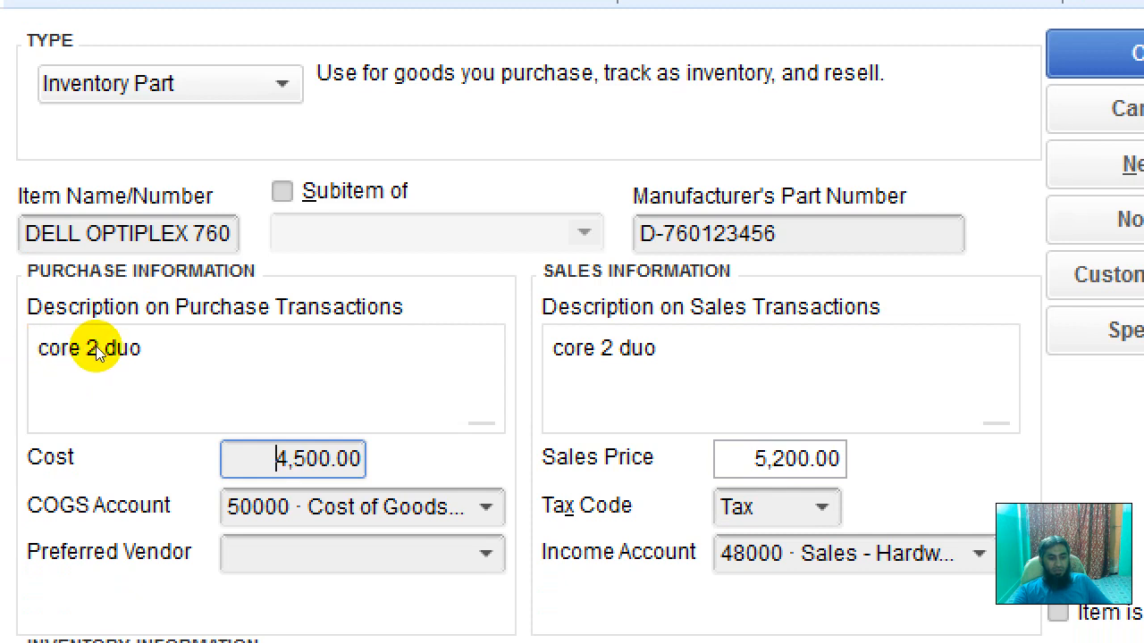
key("Tab")
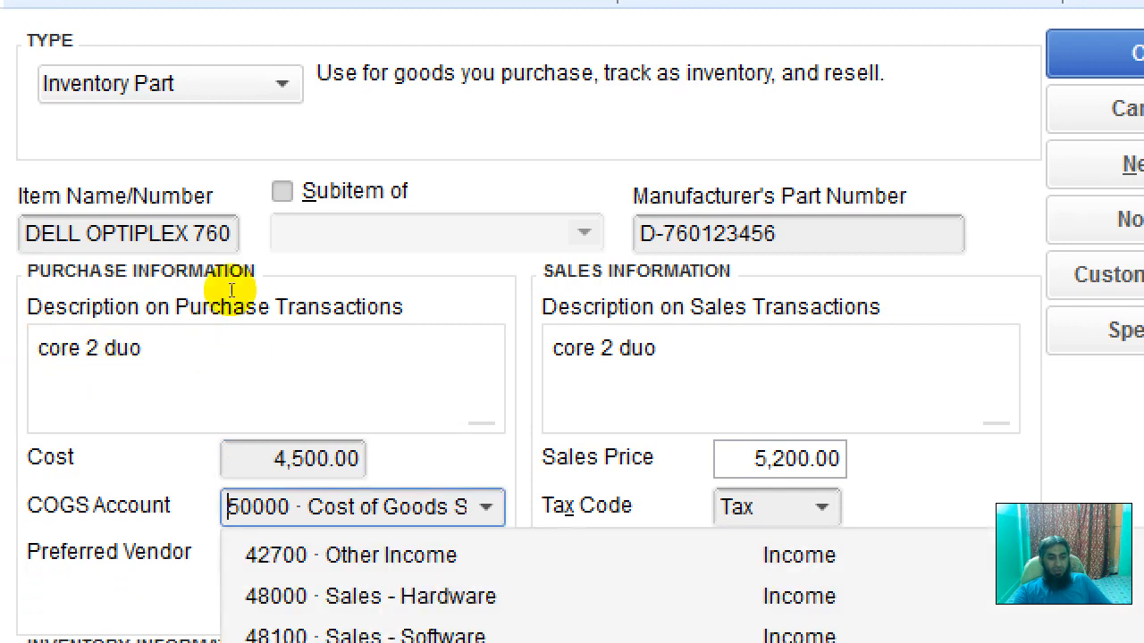
left_click(225, 318)
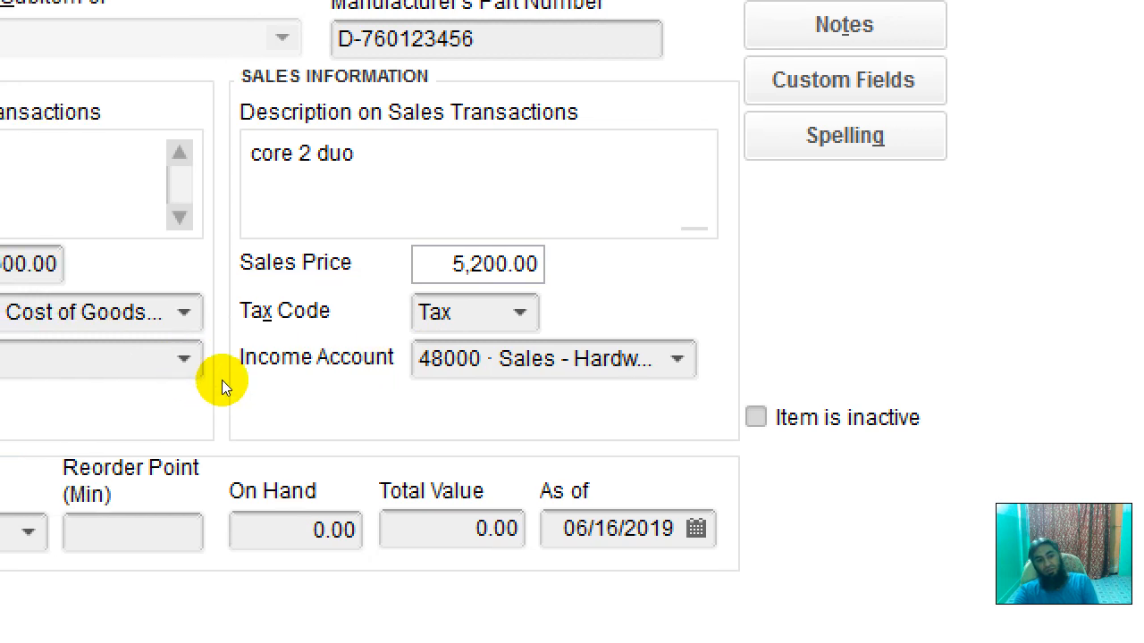
left_click(398, 370)
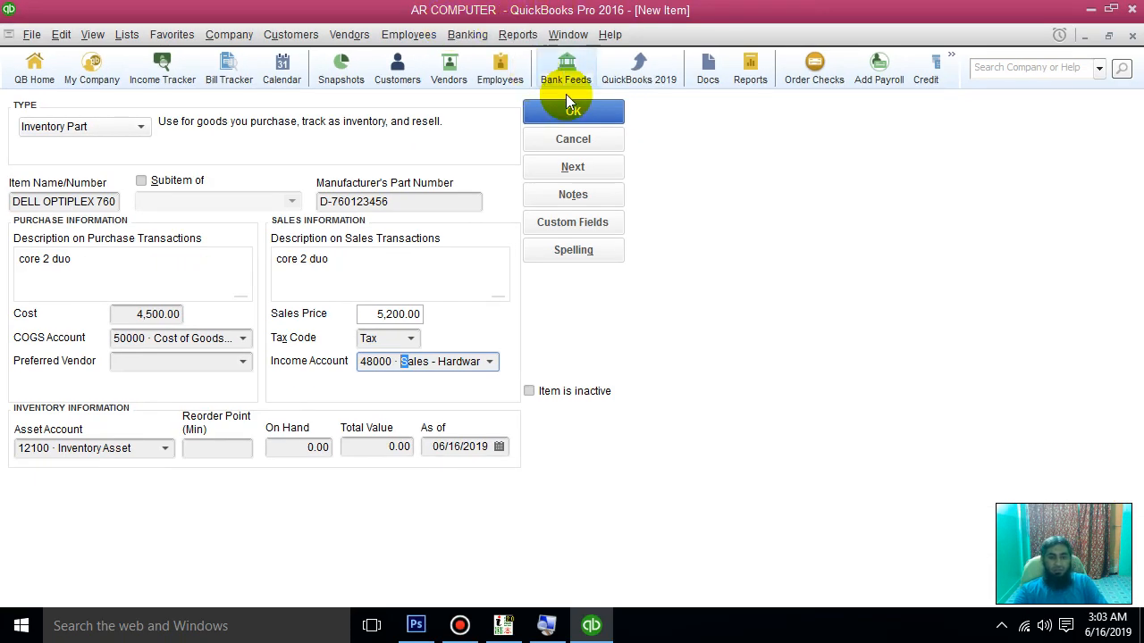
Step: Save DELL OPTIPLEX 760 and select its row in the Item List
left_click(582, 119)
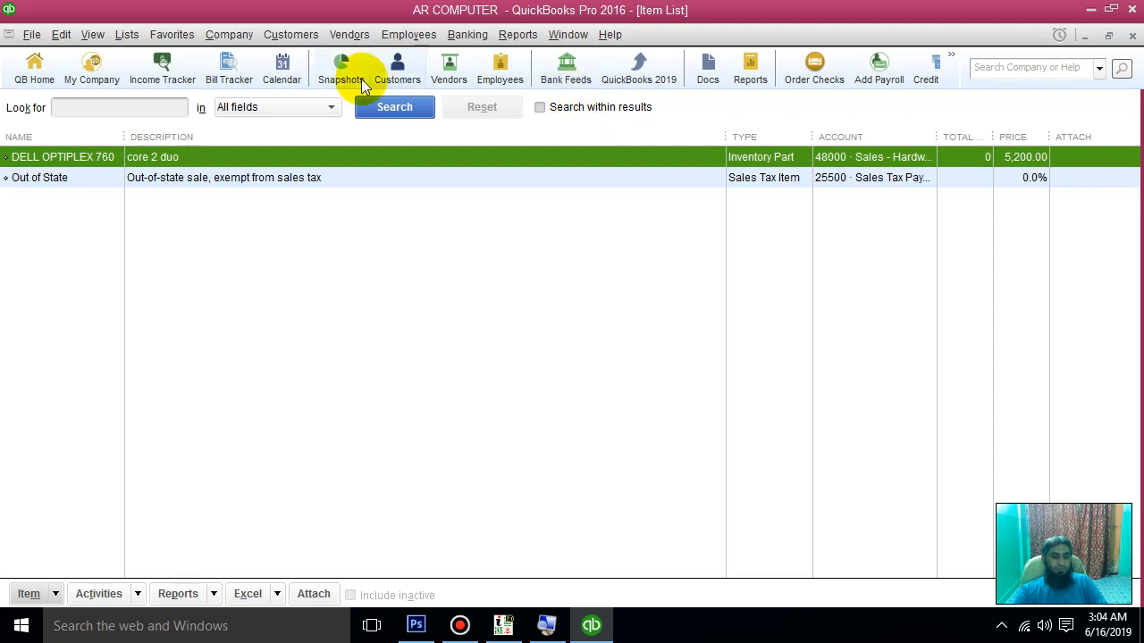
left_click(126, 35)
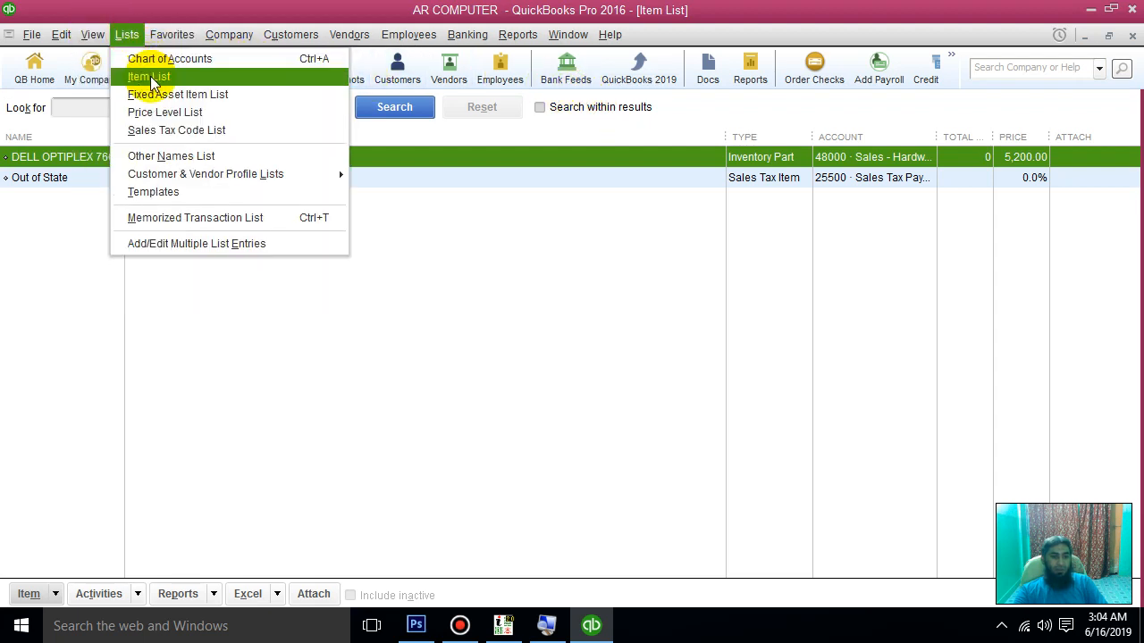
left_click(152, 76)
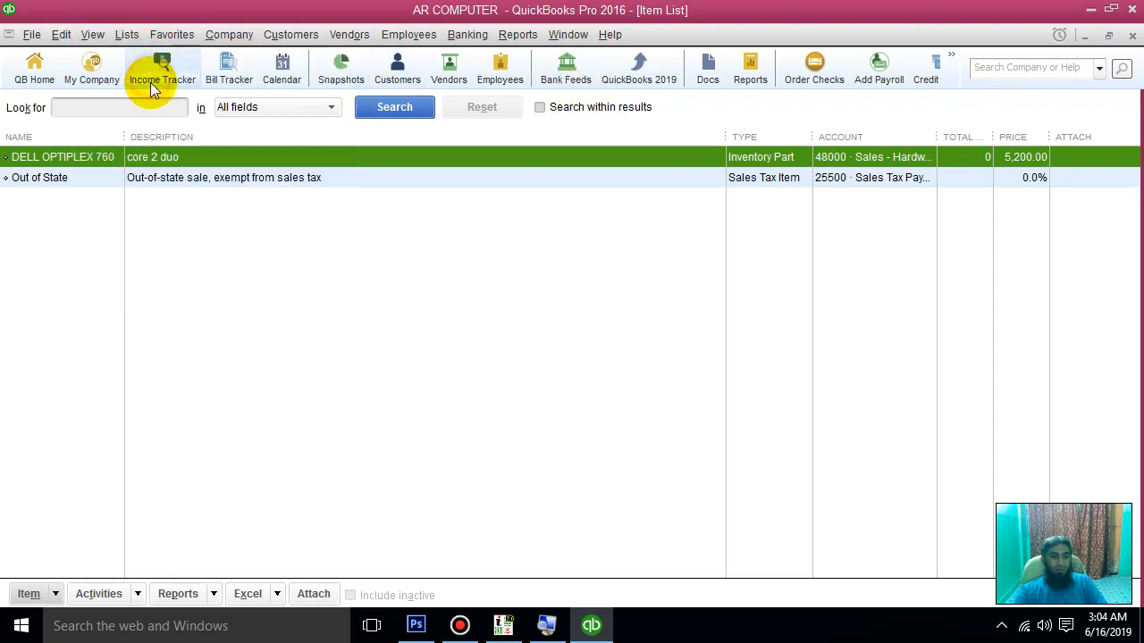
left_click(127, 36)
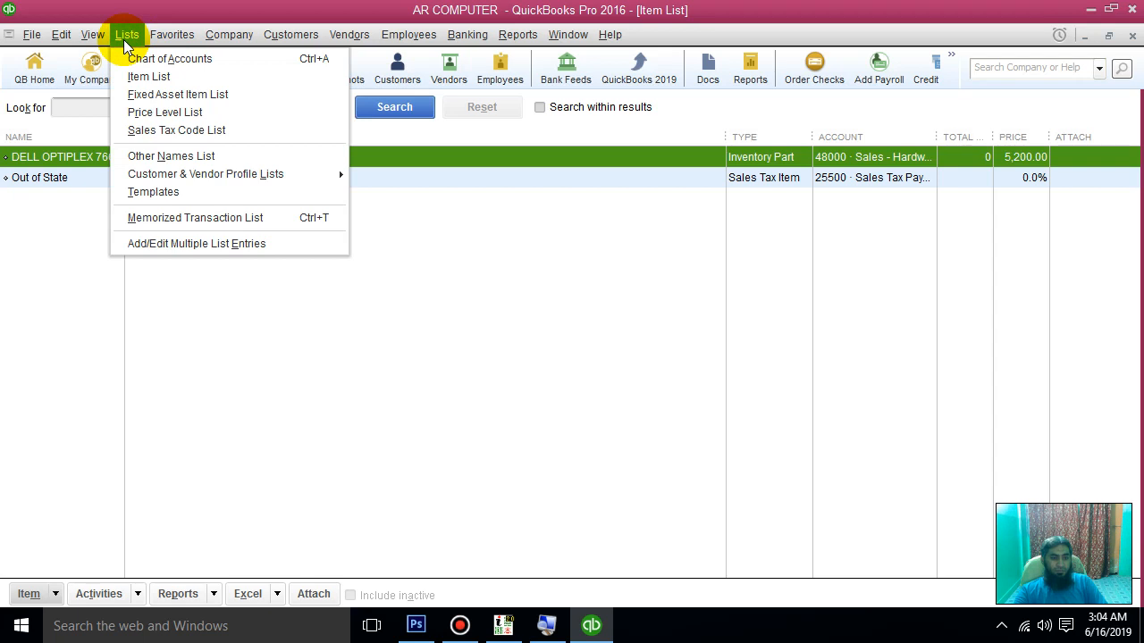
left_click(770, 362)
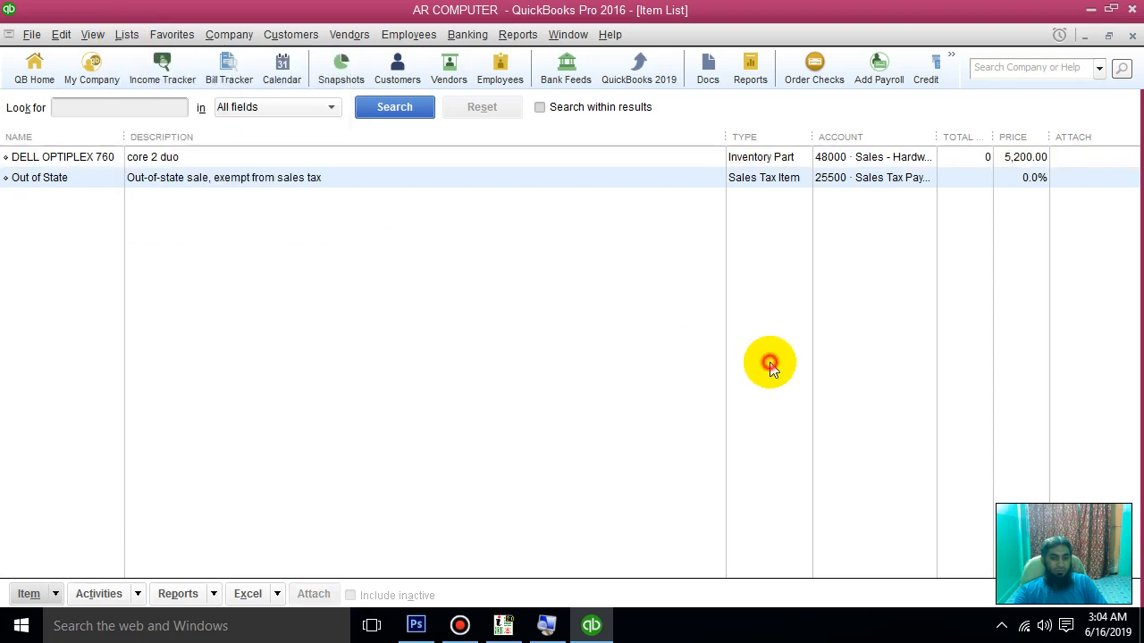
left_click(134, 158)
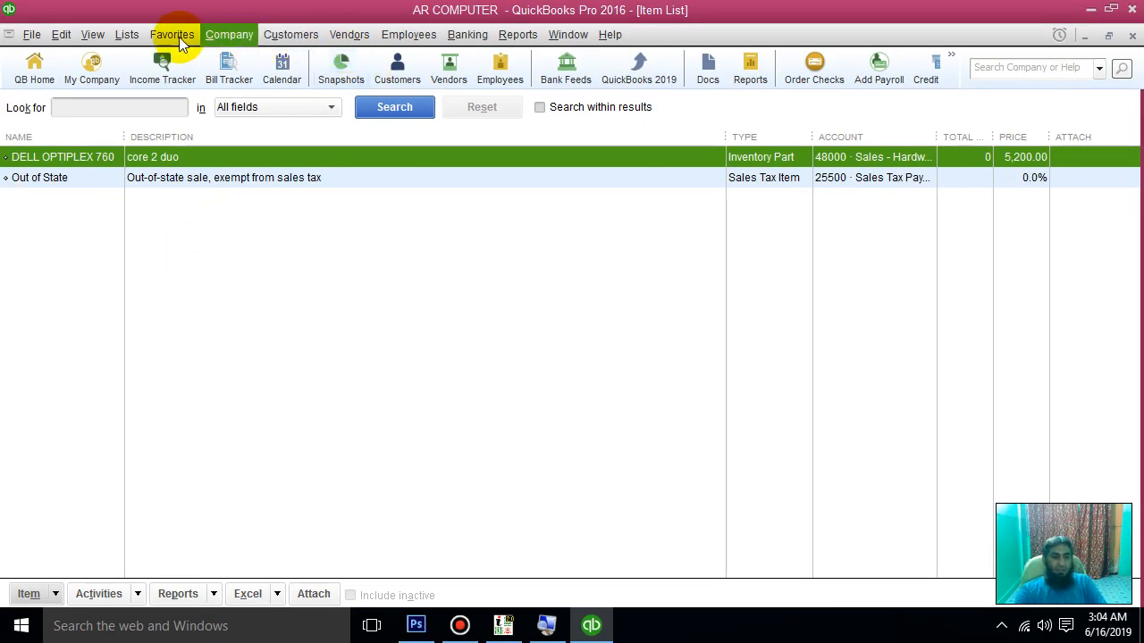
Step: Reopen the Item List from the Lists menu and bring up its context menu
left_click(33, 40)
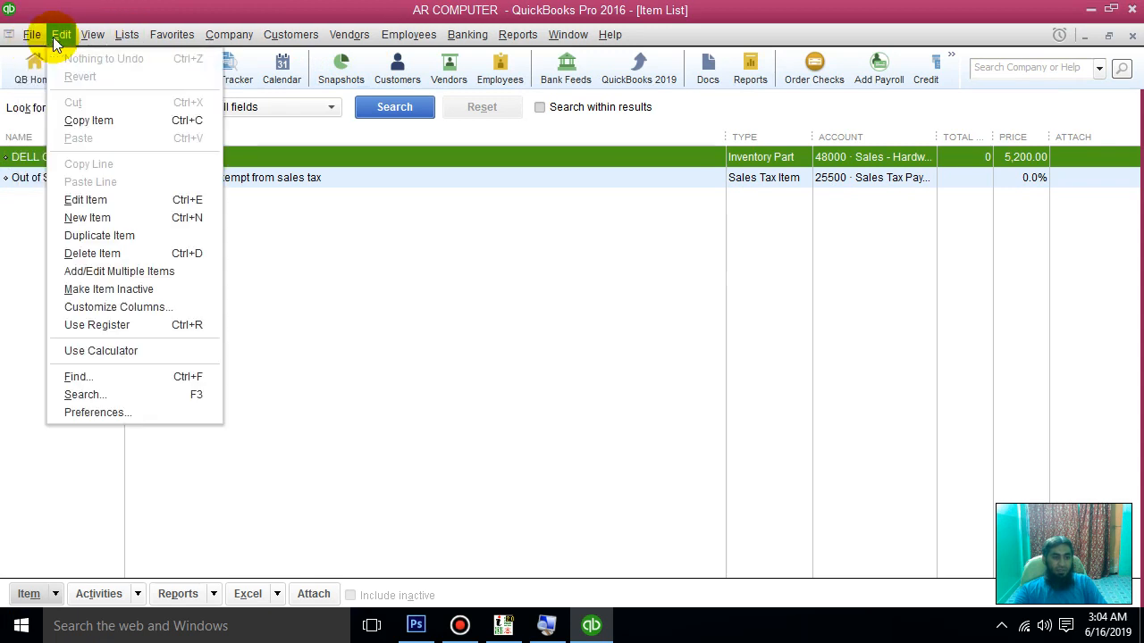
mouse_move(83, 37)
mouse_move(125, 36)
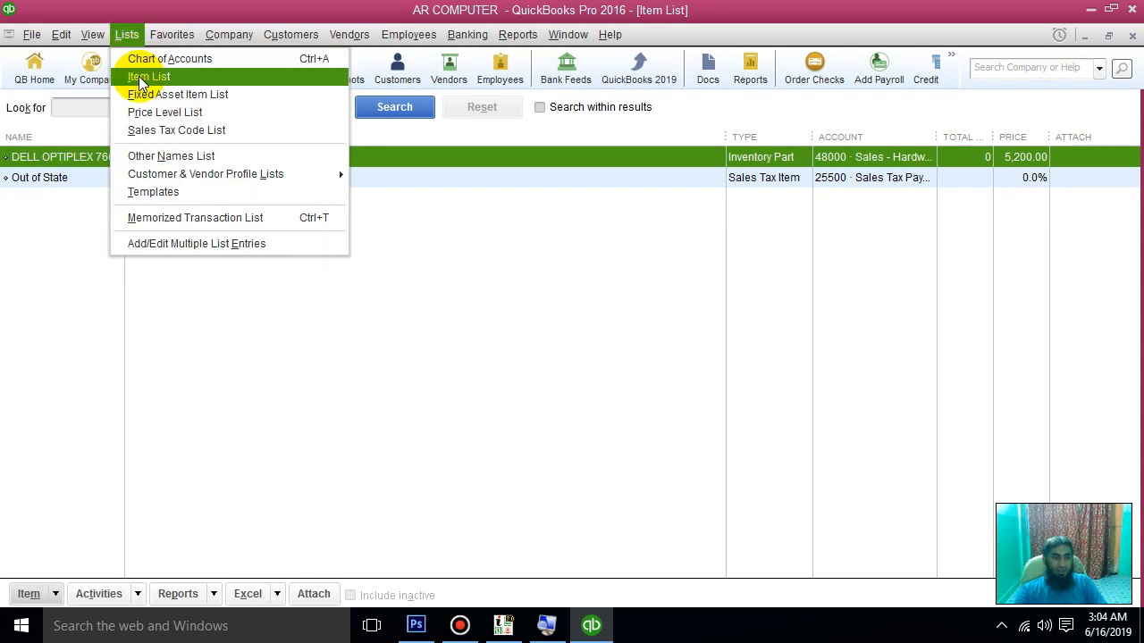
left_click(139, 77)
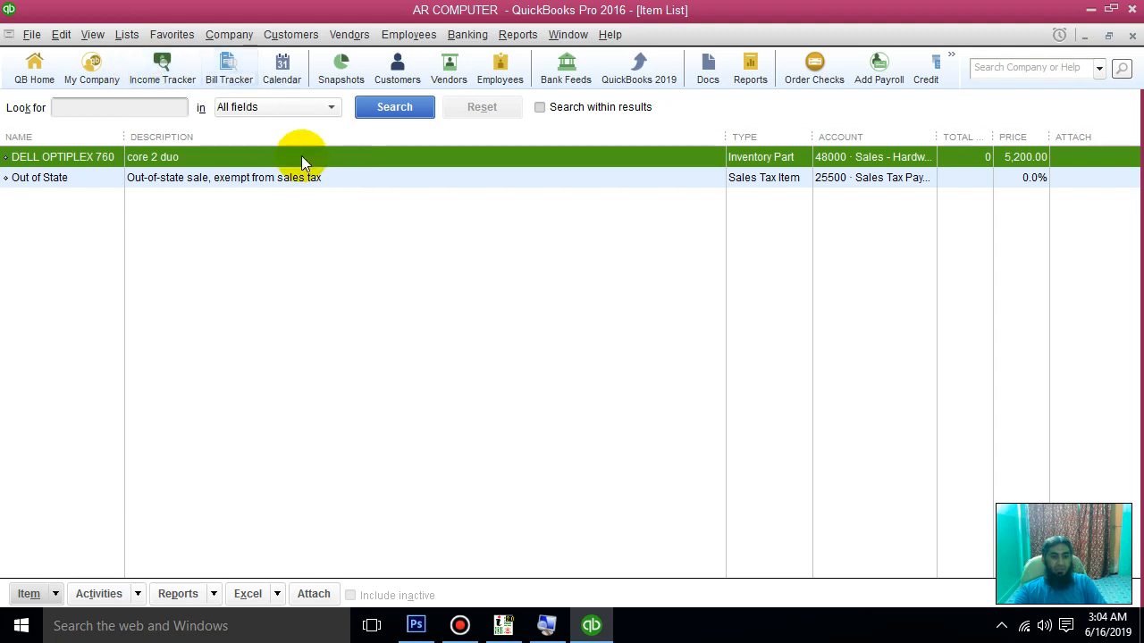
right_click(255, 215)
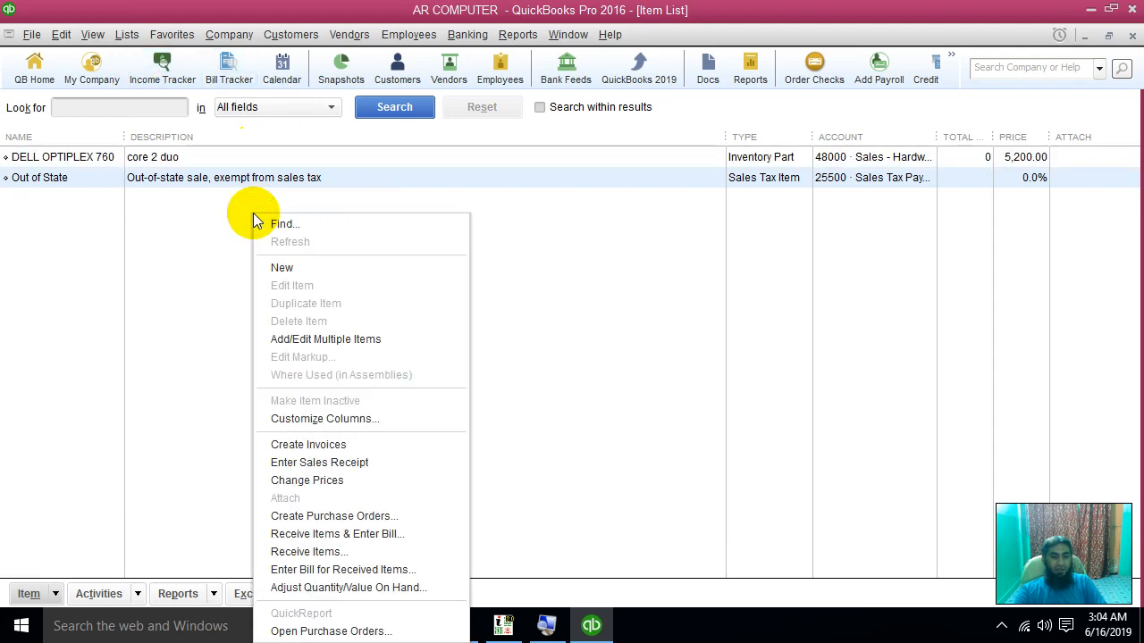
Step: Start a new Inventory Part named HP DV6000 LAPTOP with part number DV6000
left_click(322, 265)
left_click(47, 171)
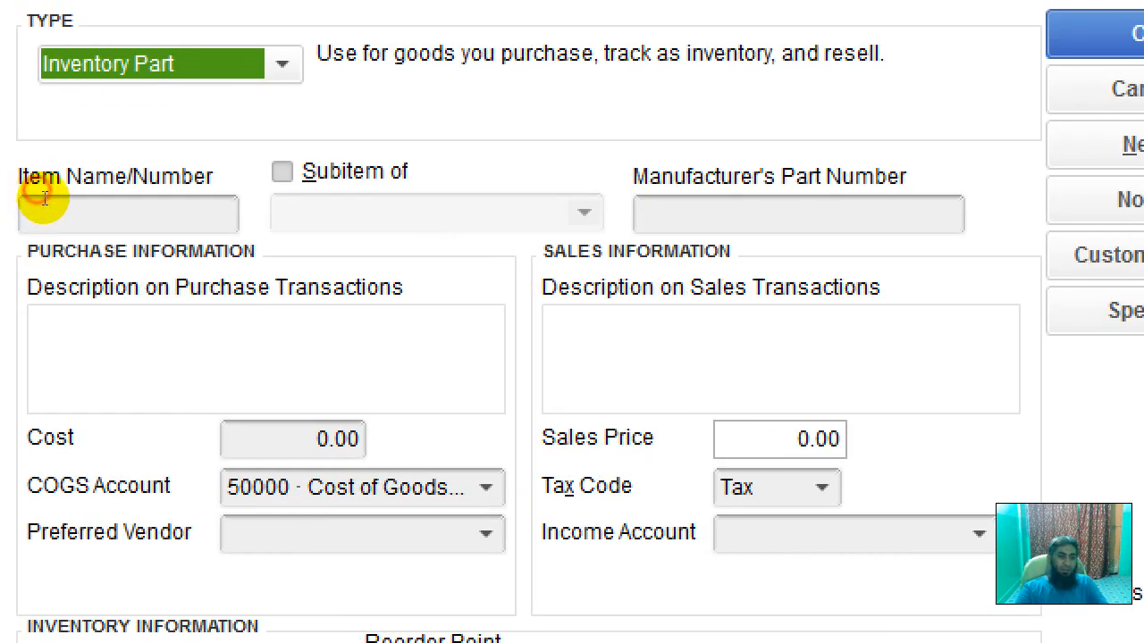
left_click(43, 198)
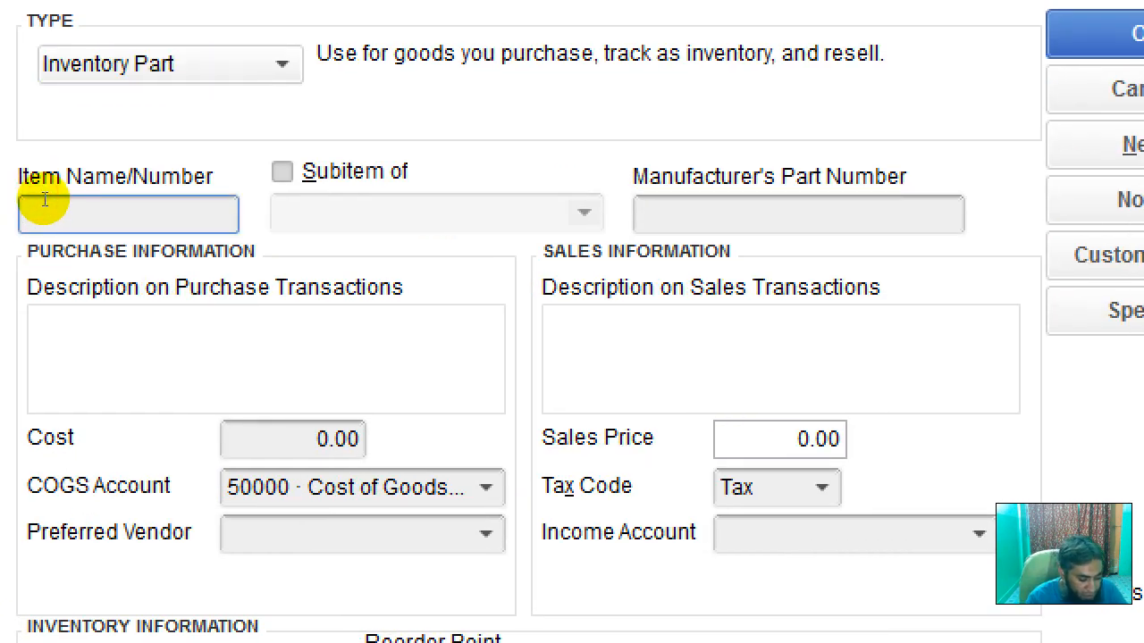
type("HP LAPTOP")
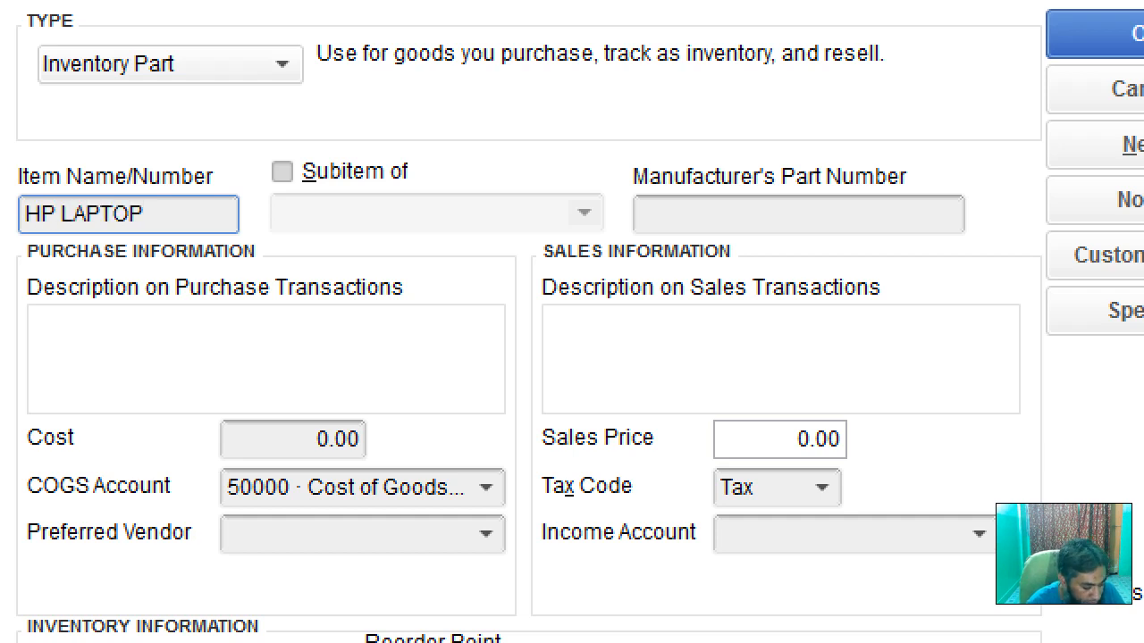
key("Left")
key("Left")
key("Left")
key("Left")
key("Left")
key("Left")
key("Left")
key("Left")
key("Right")
key("Right")
key("Right")
type("DV6000")
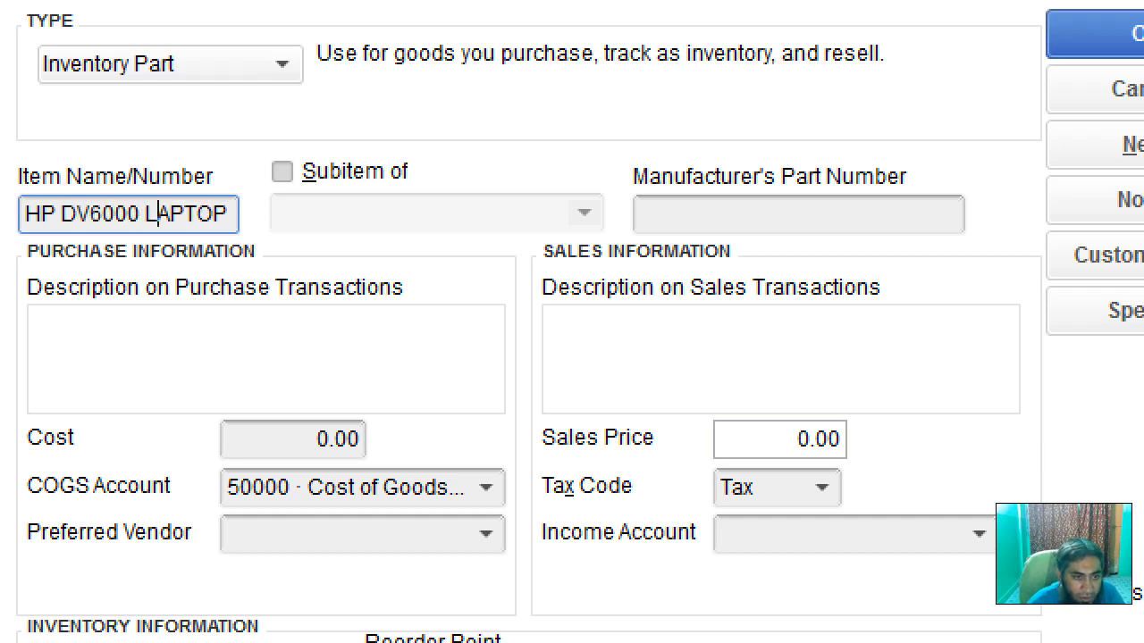
key("Tab")
key("Tab")
key("Tab")
key("shift+Tab")
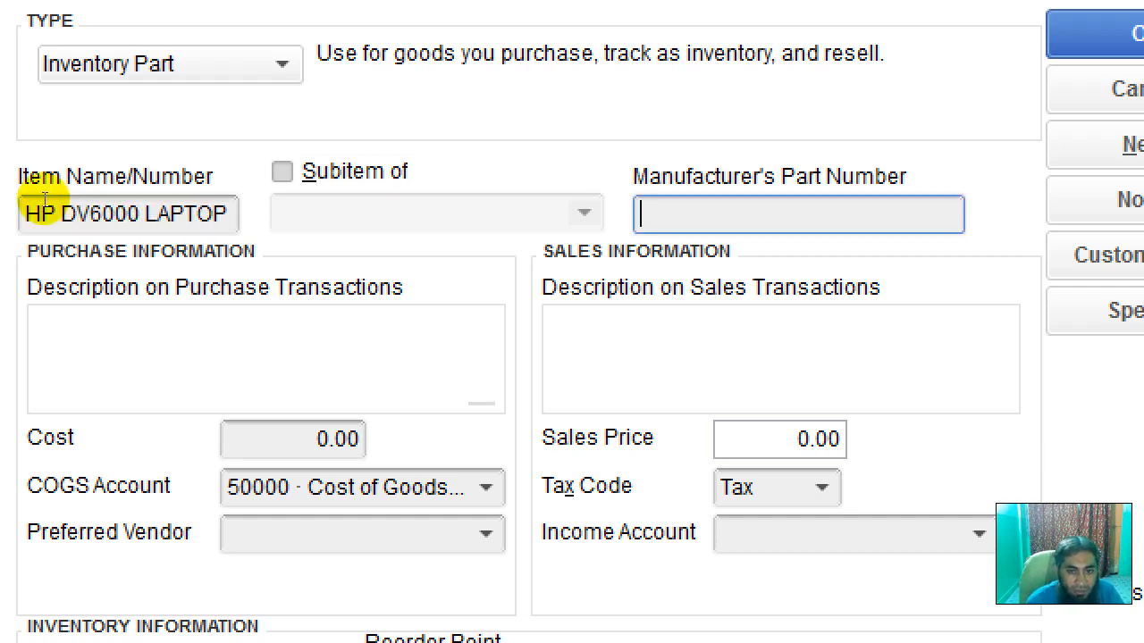
type("DV6000")
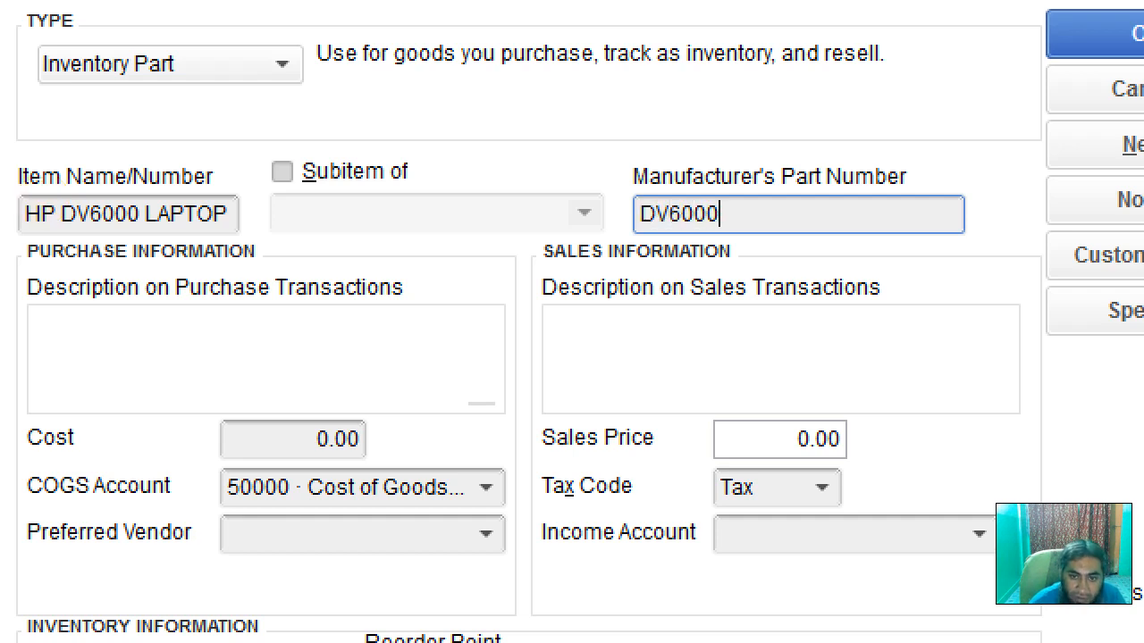
key("Tab")
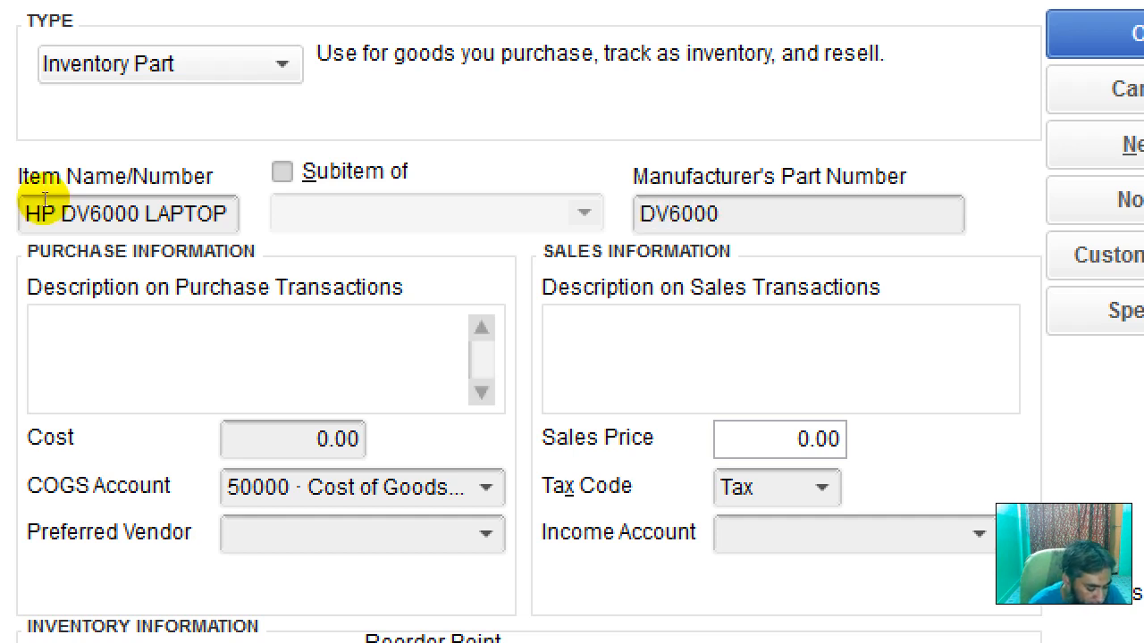
Step: Give it description HP CORE I3LAPTOP, cost 22,000, price 25,000, income account 48000, and save
type("PURCHAE LAPTOP")
key("BackSpace")
key("BackSpace")
key("BackSpace")
key("BackSpace")
key("BackSpace")
key("BackSpace")
key("BackSpace")
key("BackSpace")
key("BackSpace")
key("BackSpace")
key("BackSpace")
key("BackSpace")
key("BackSpace")
key("BackSpace")
type("HP CO")
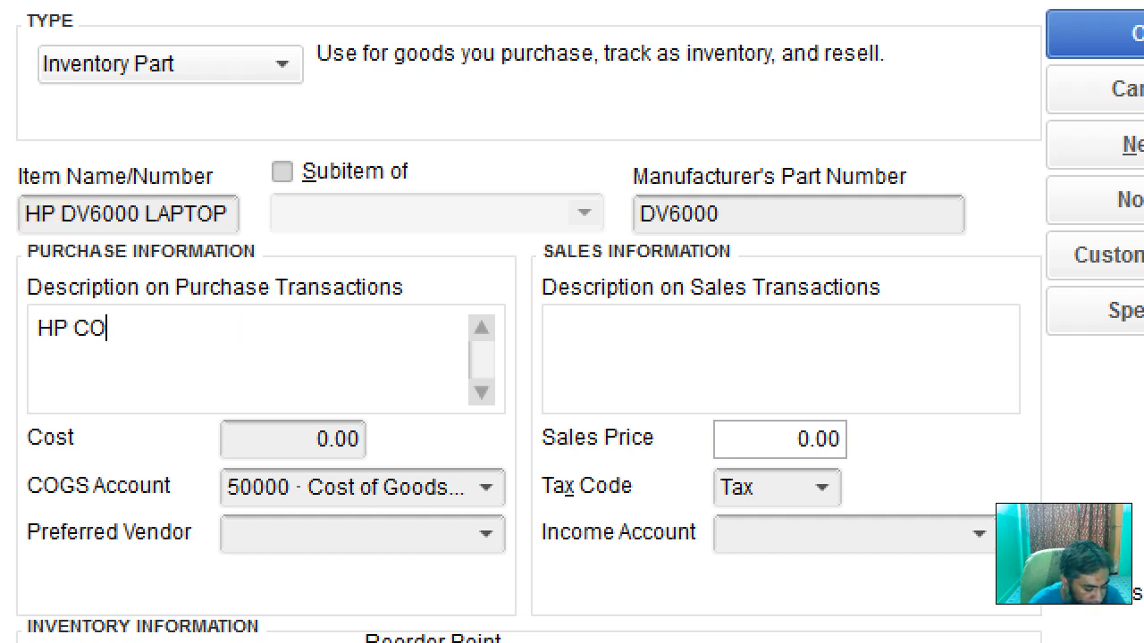
type("RE I3")
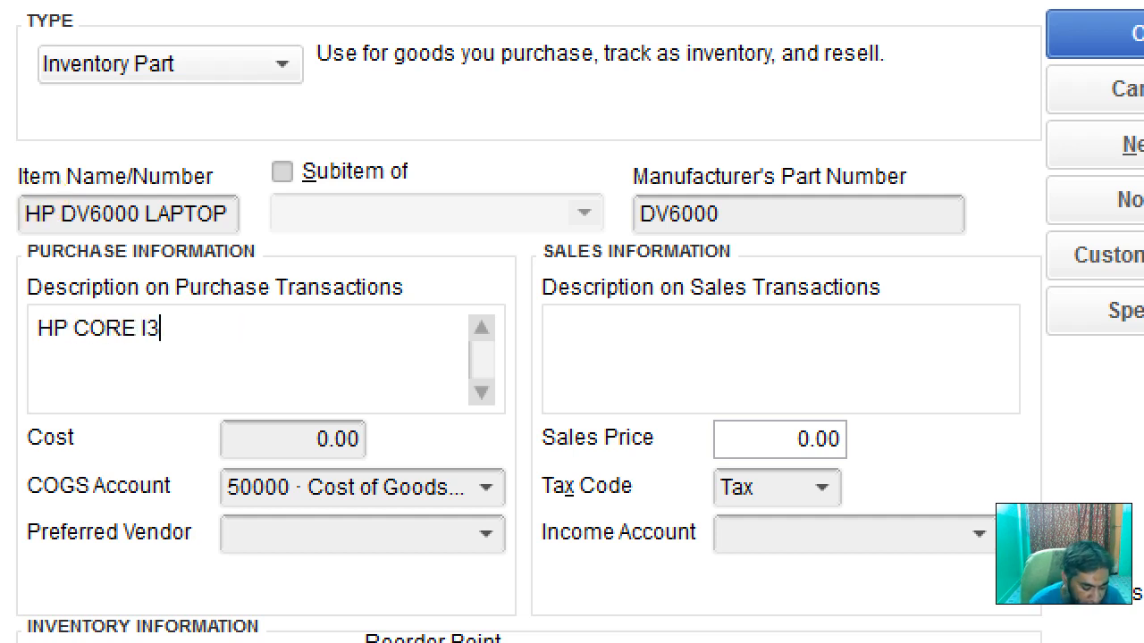
type("LAPTOP")
key("Tab")
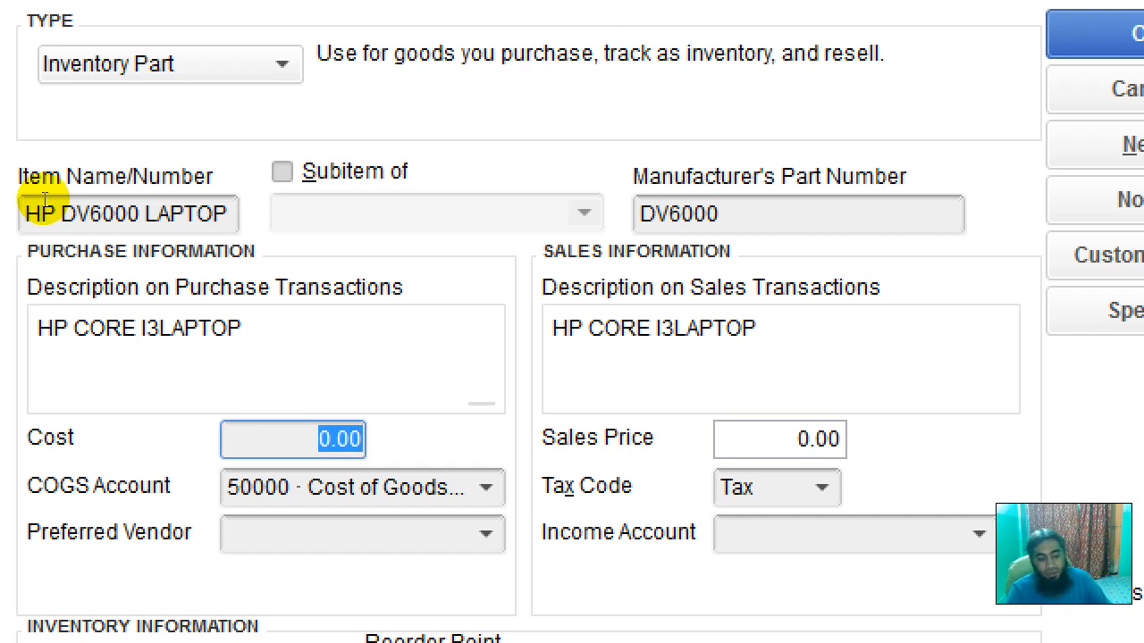
type("22000")
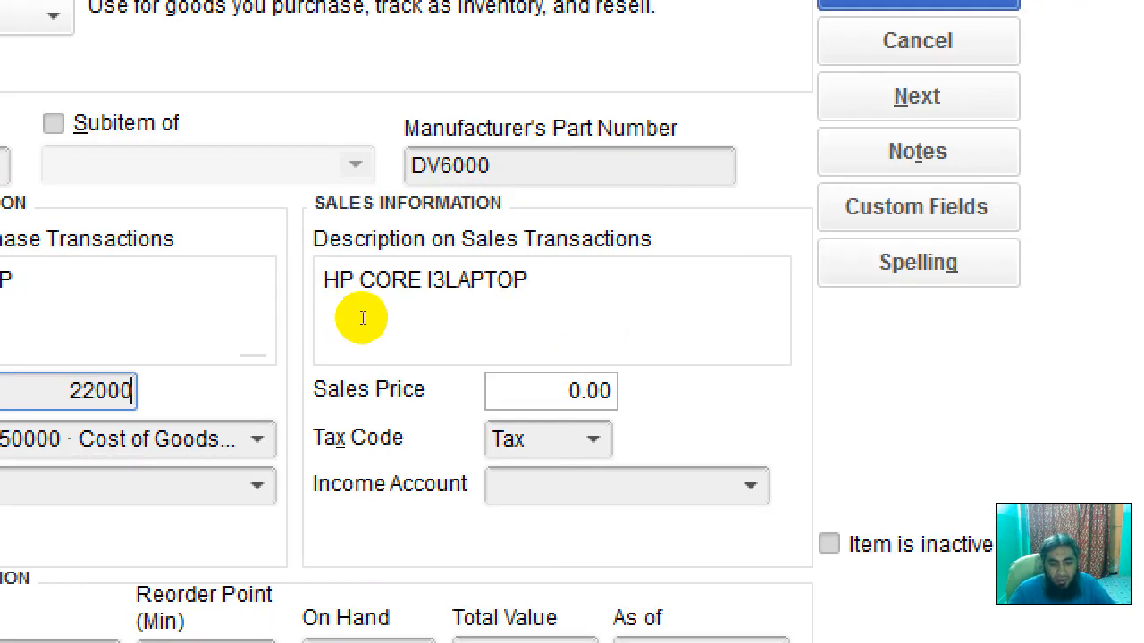
key("Tab")
type("2500")
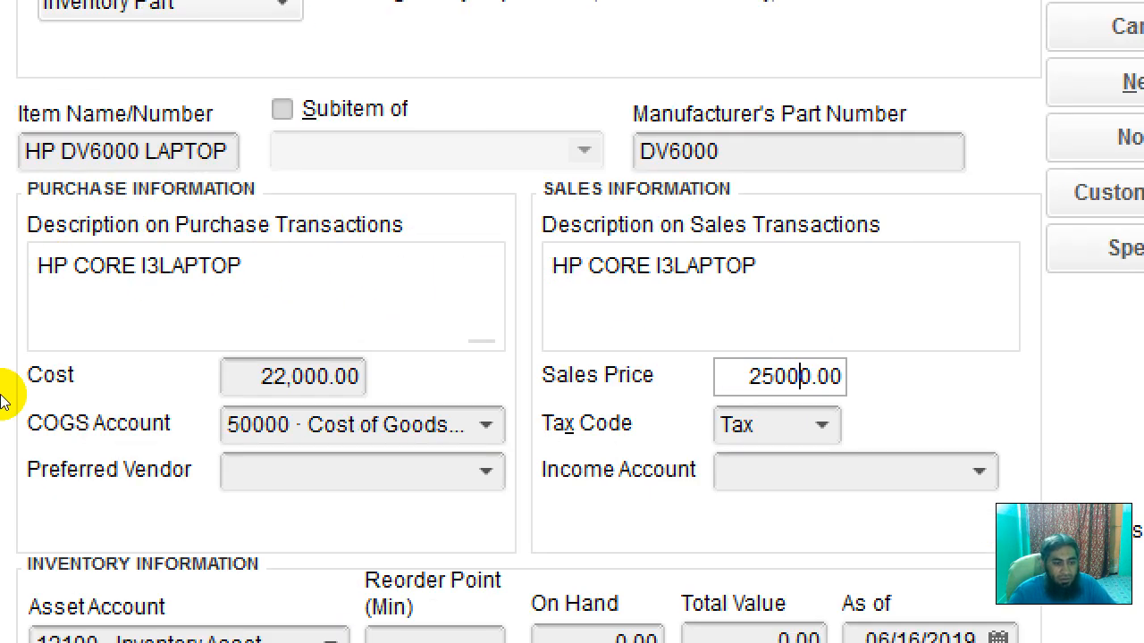
left_click(233, 361)
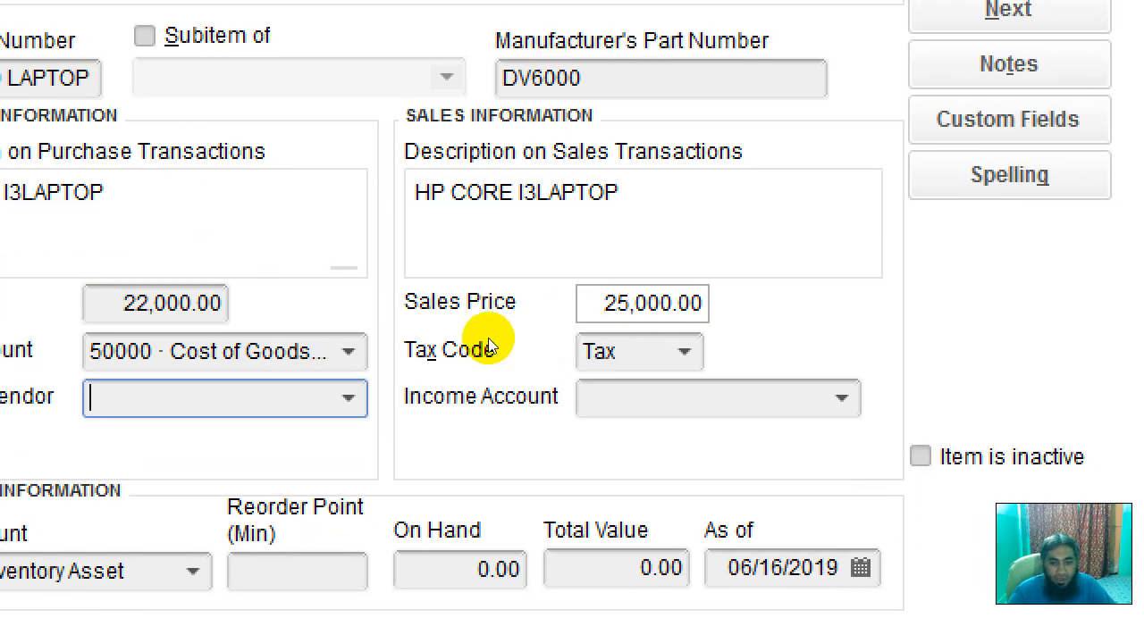
left_click(980, 471)
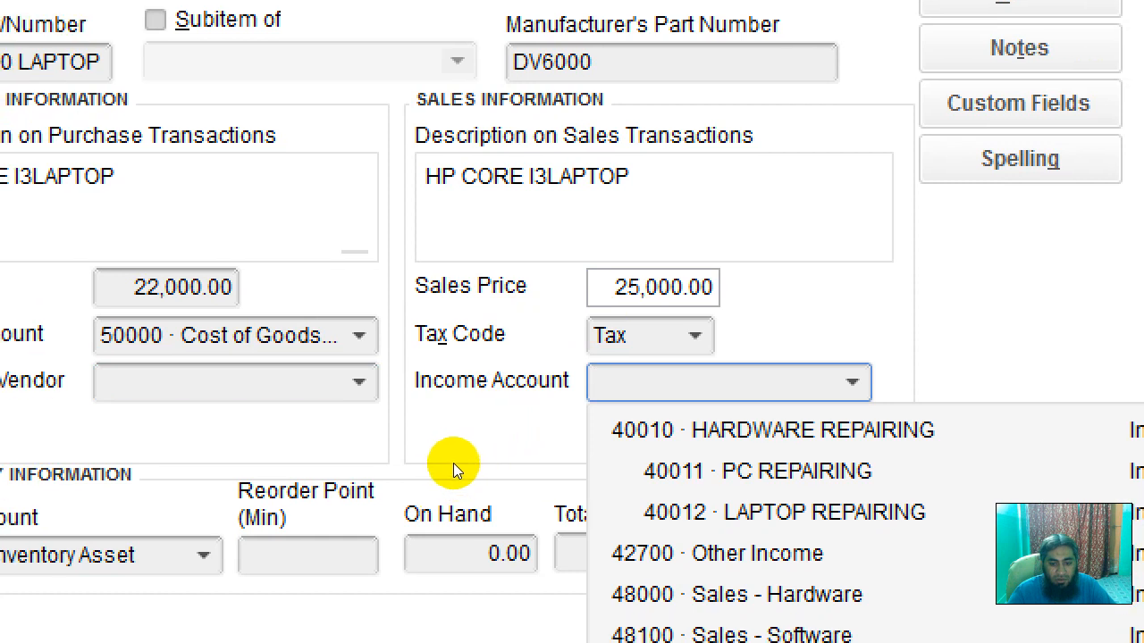
left_click(766, 611)
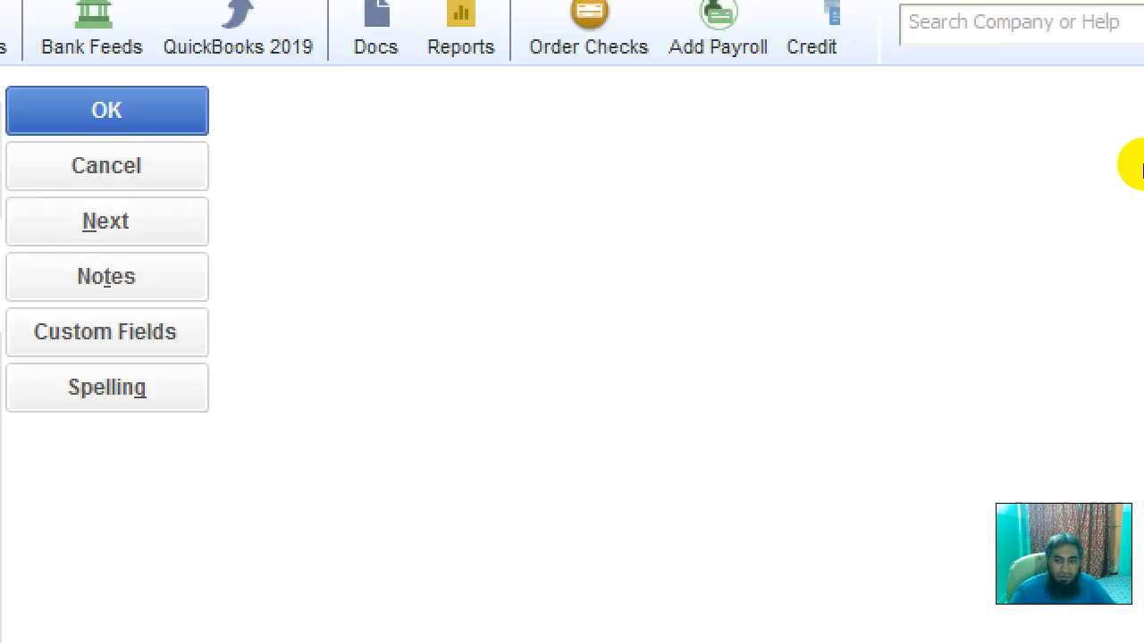
key("Return")
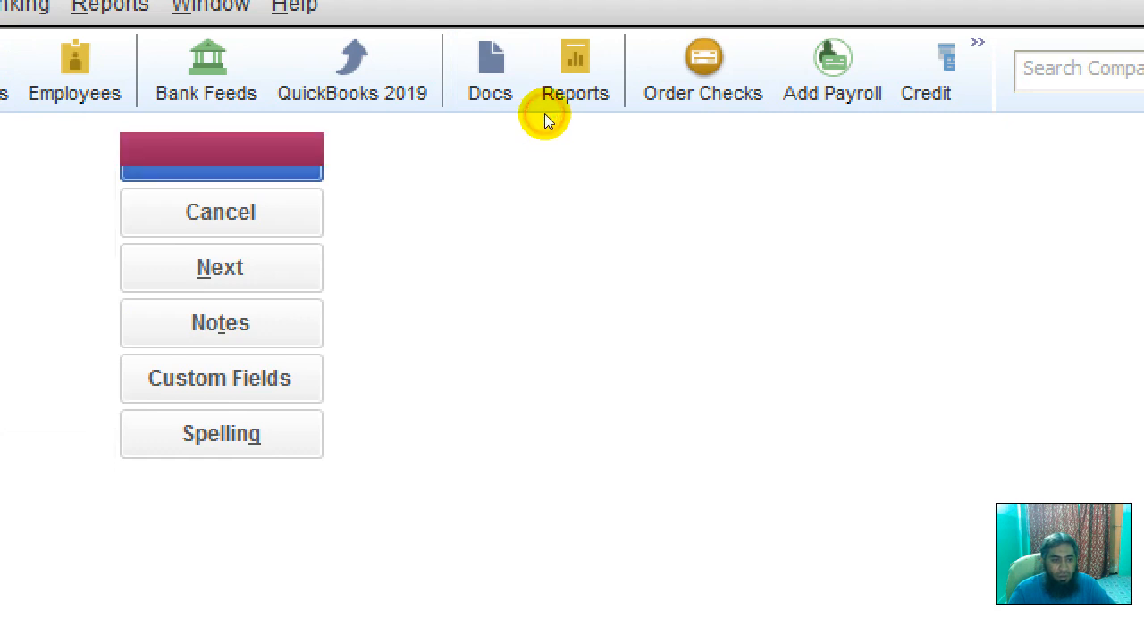